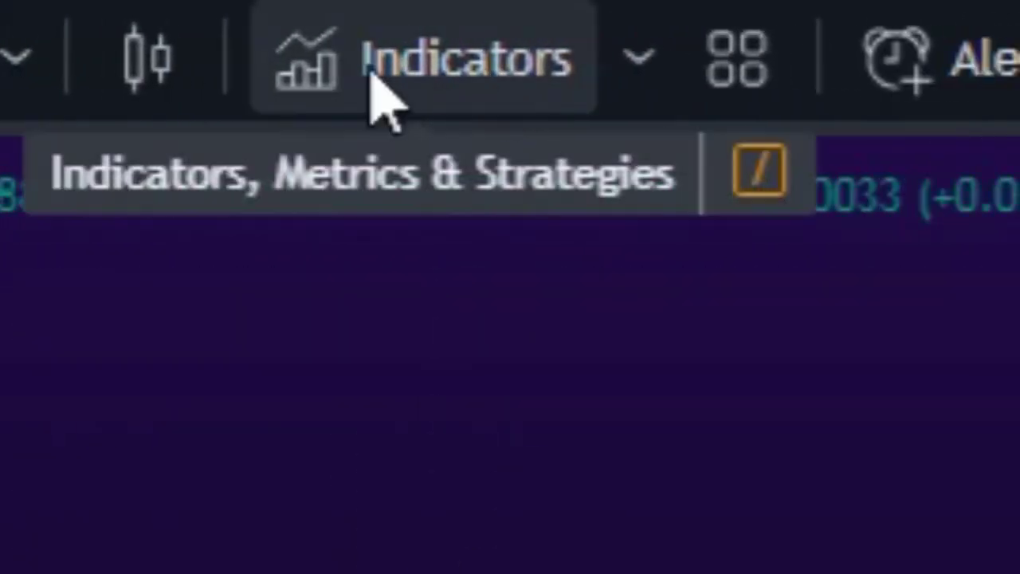
# - Find the community script 5MSM VISHNU among the indicators and add it to the EURUSD 15-minute chart
pyautogui.click(459, 79)
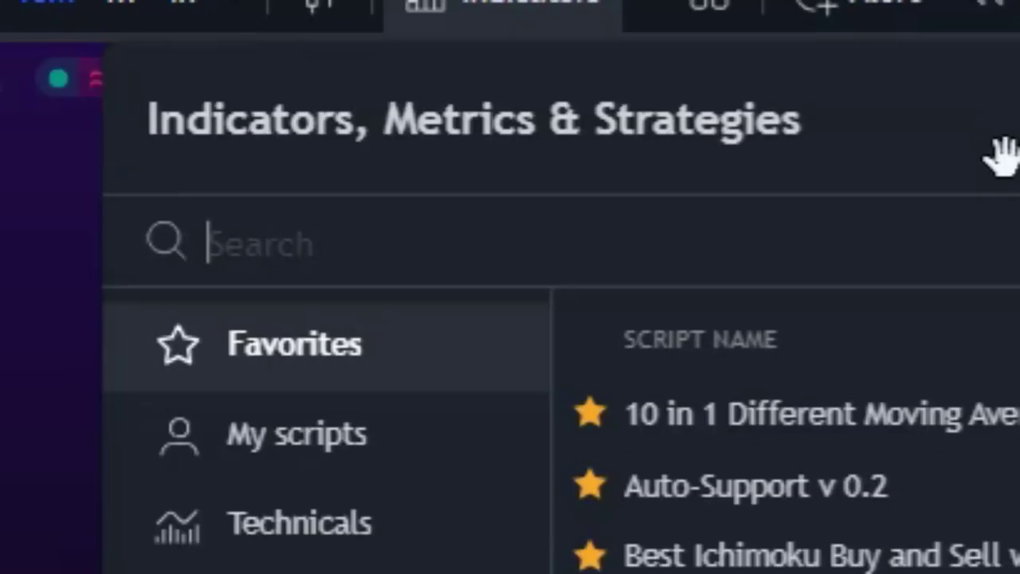
pyautogui.write('5')
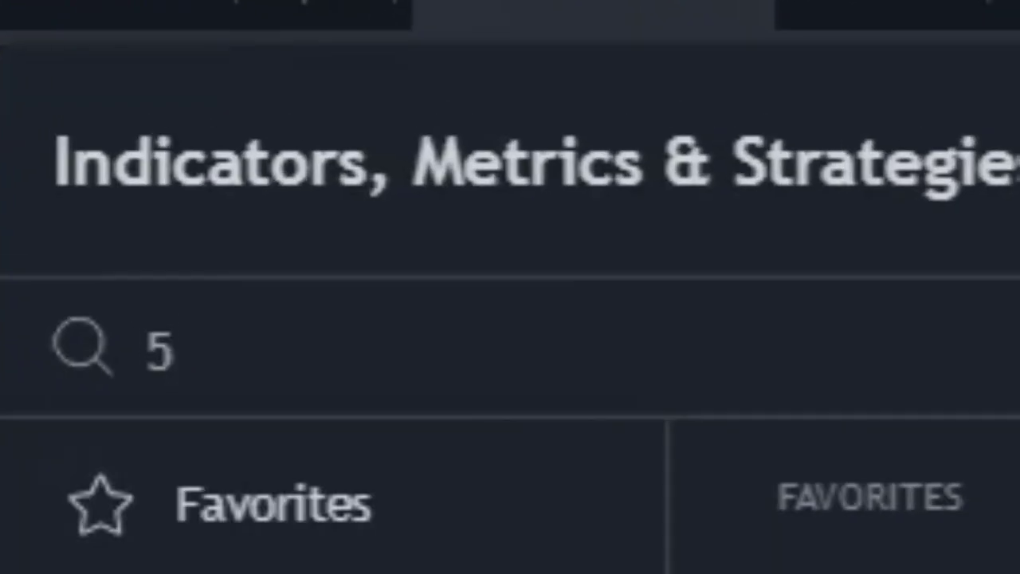
pyautogui.write('MS')
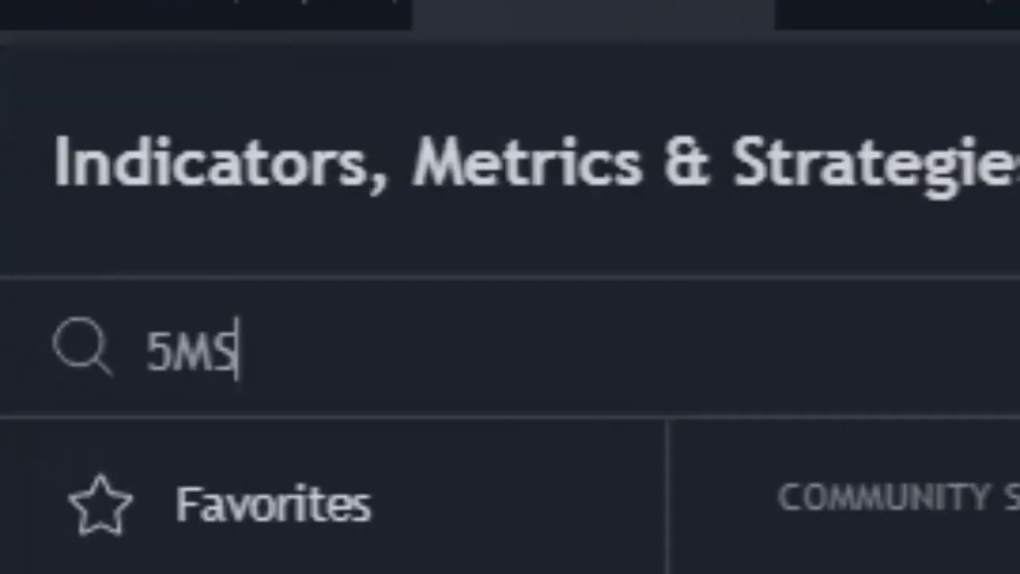
pyautogui.write('M VI')
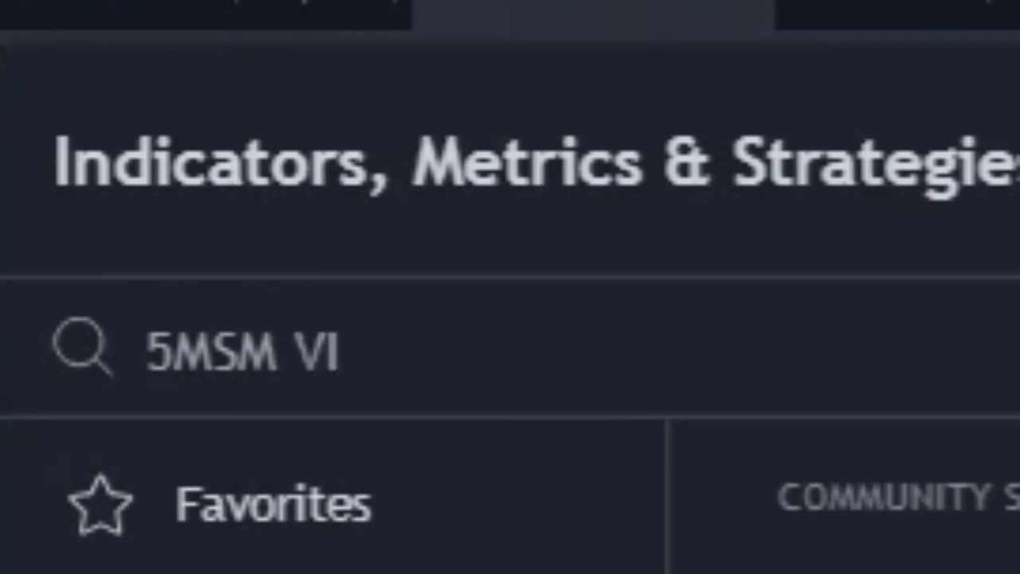
pyautogui.write('SHNU')
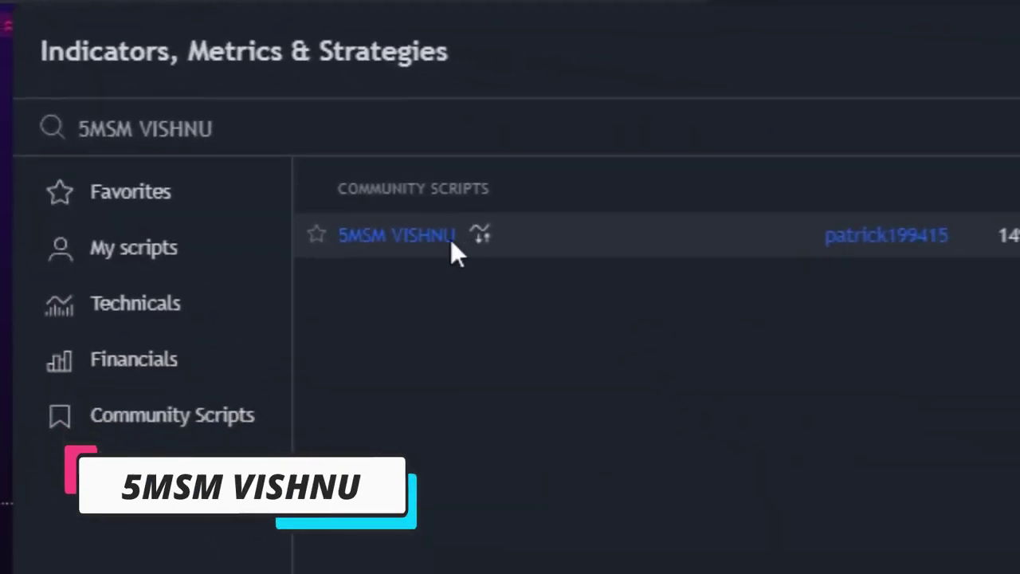
pyautogui.click(403, 250)
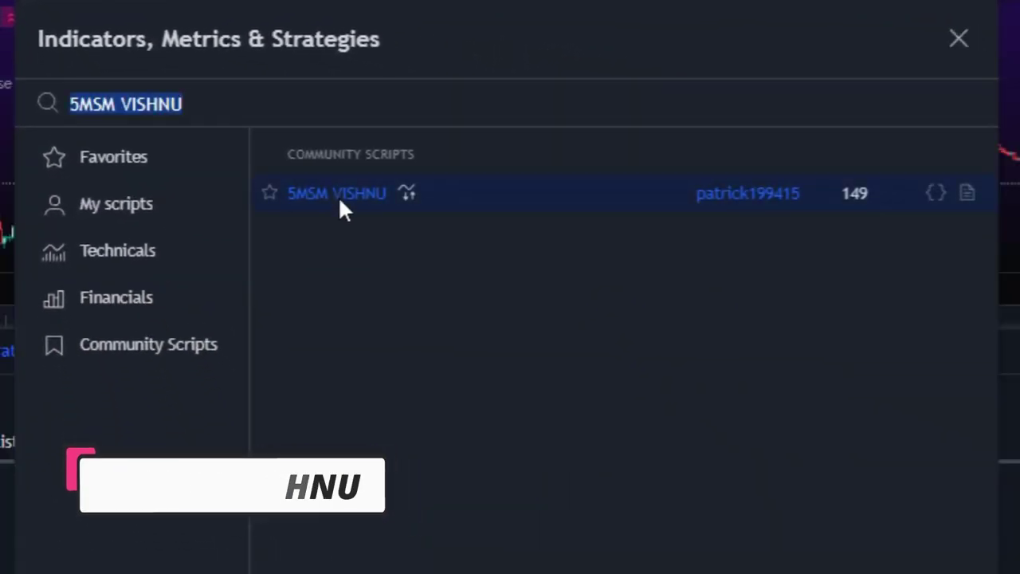
pyautogui.click(959, 40)
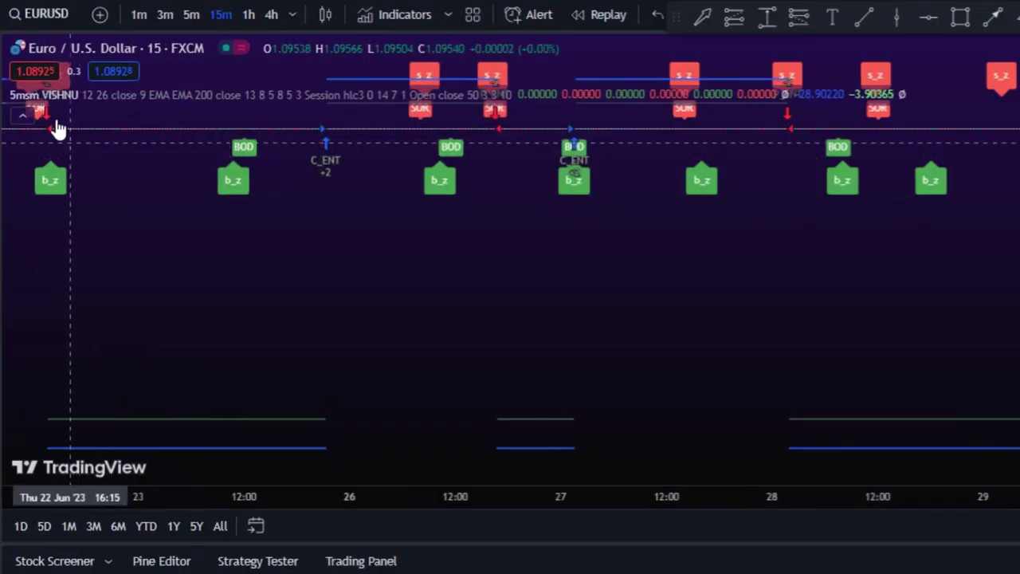
# - In the 5msm VISHNU style settings, hide Vwap uptrend, Vwap down trend, Buy Signal, Sell Signal and Bar Color
pyautogui.moveTo(68, 112)
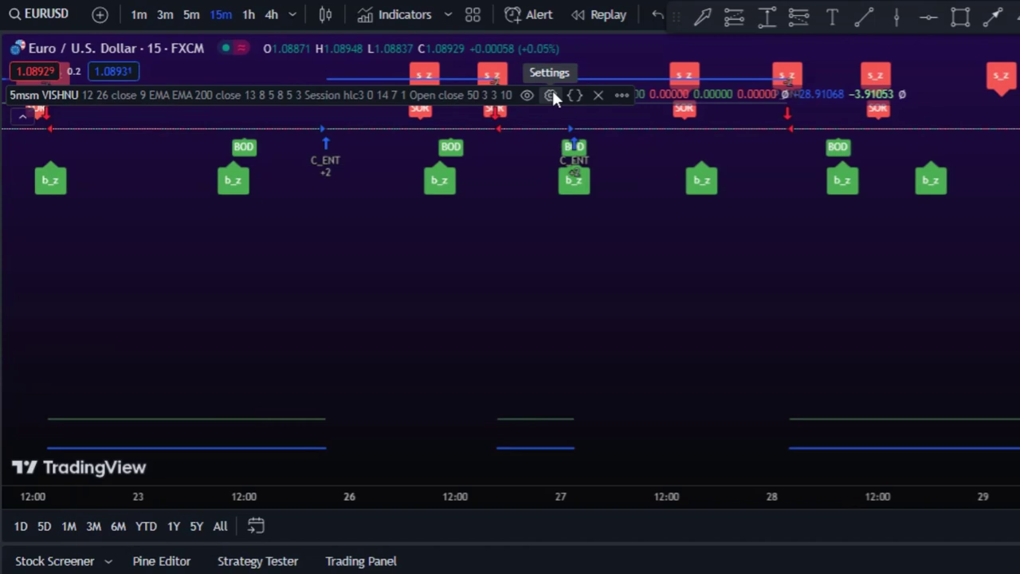
pyautogui.click(550, 95)
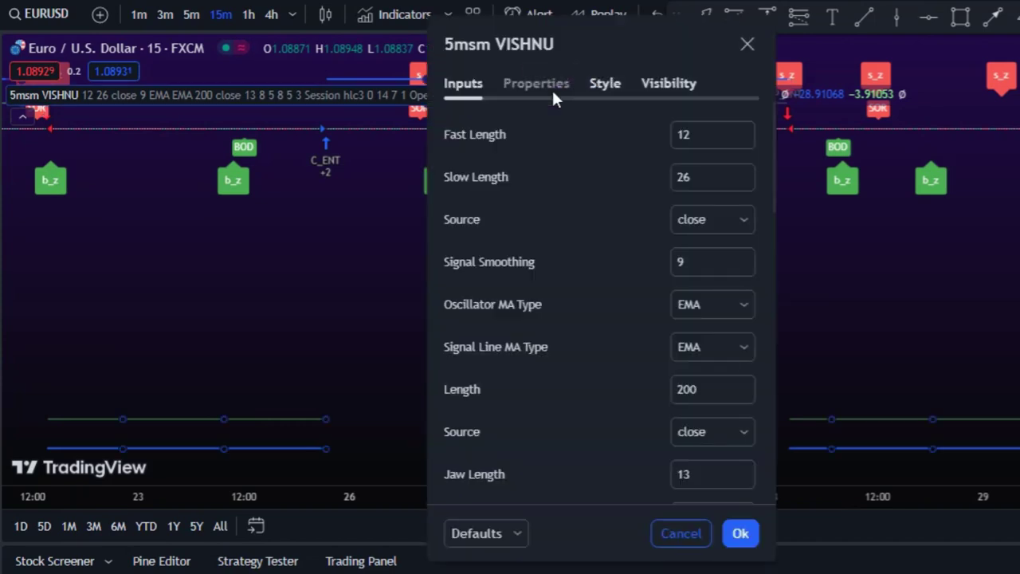
pyautogui.click(611, 85)
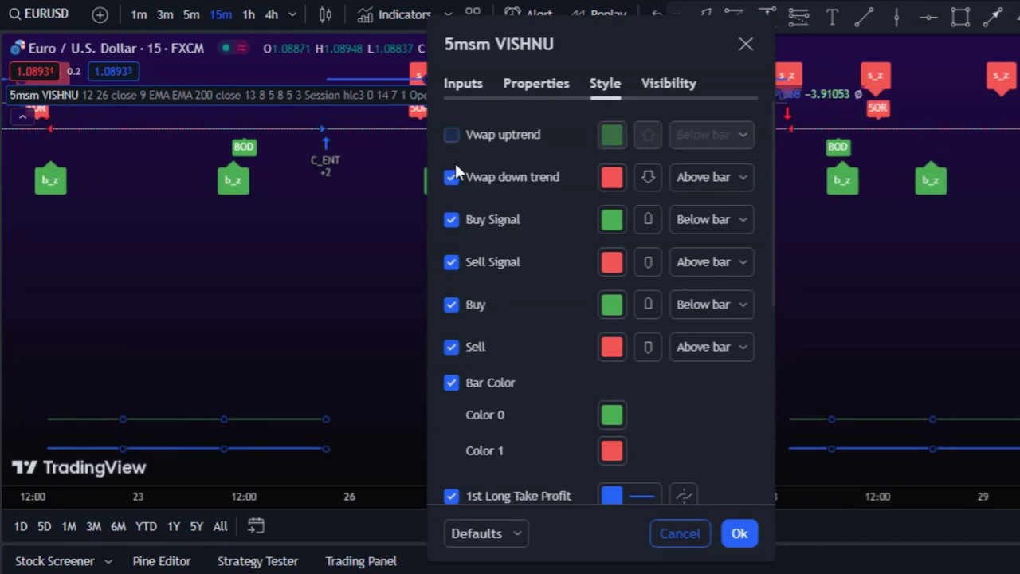
pyautogui.click(452, 221)
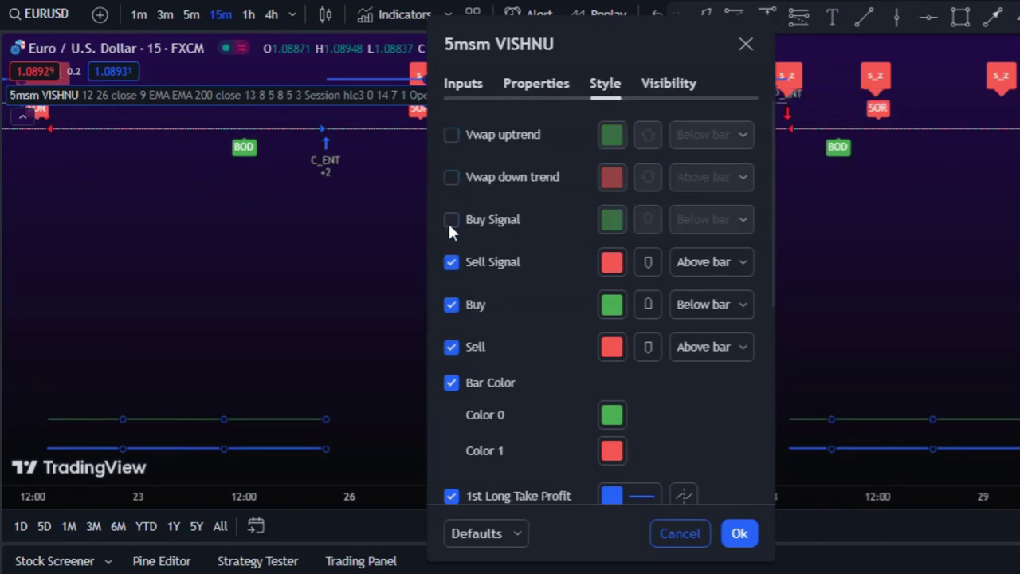
pyautogui.click(451, 261)
pyautogui.click(451, 383)
# - Hide the indicator's long and short take profit and trailing stop lines, along with Trades on chart, Signal labels and Quantity
pyautogui.scroll(-2, 467, 266)
pyautogui.click(452, 306)
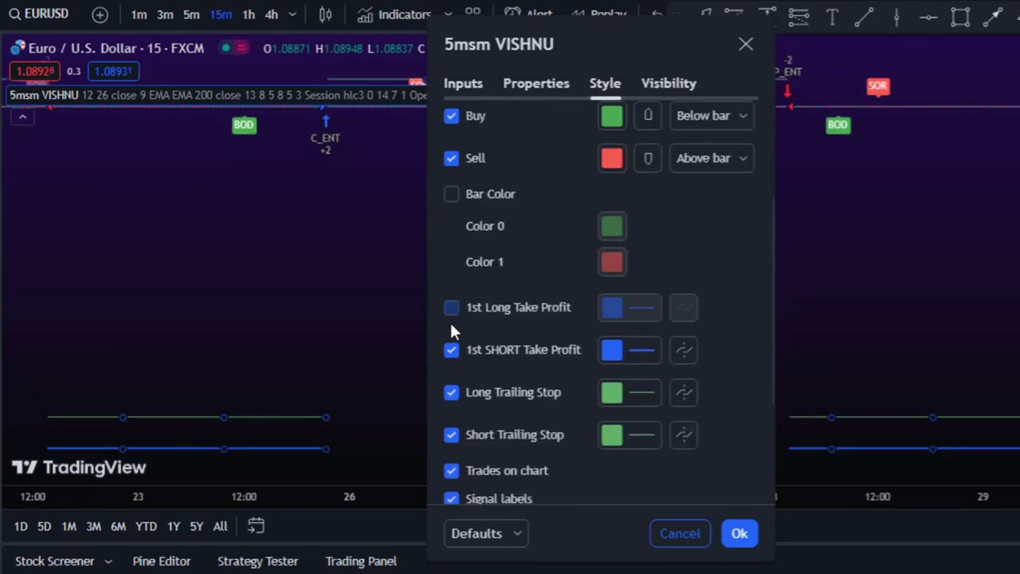
pyautogui.click(452, 349)
pyautogui.click(452, 391)
pyautogui.click(451, 435)
pyautogui.scroll(-3, 450, 318)
pyautogui.click(451, 281)
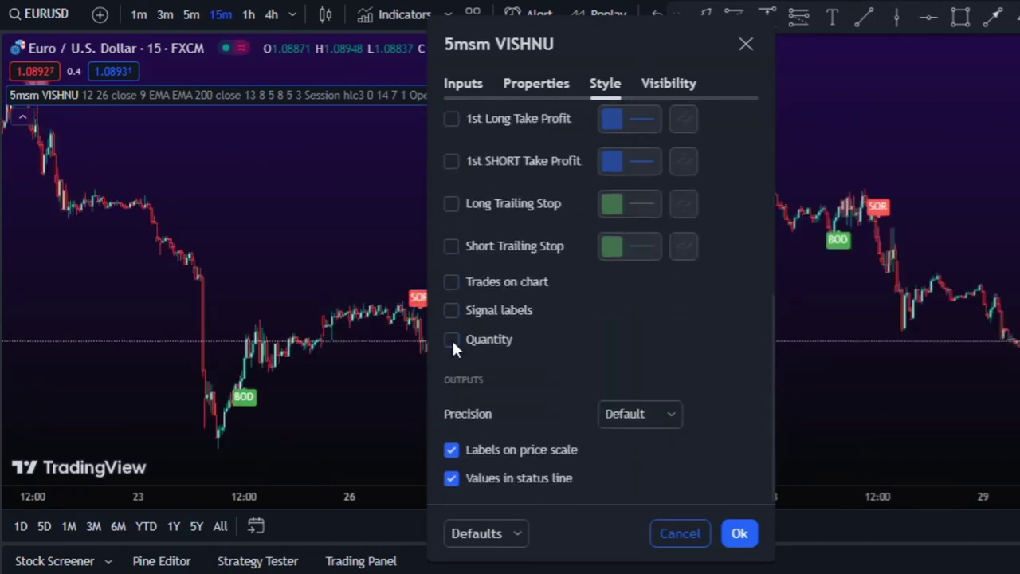
# - Review the 5msm VISHNU input parameters, from the moving average lengths to the ATR and display settings
pyautogui.click(470, 86)
pyautogui.scroll(-15, 719, 343)
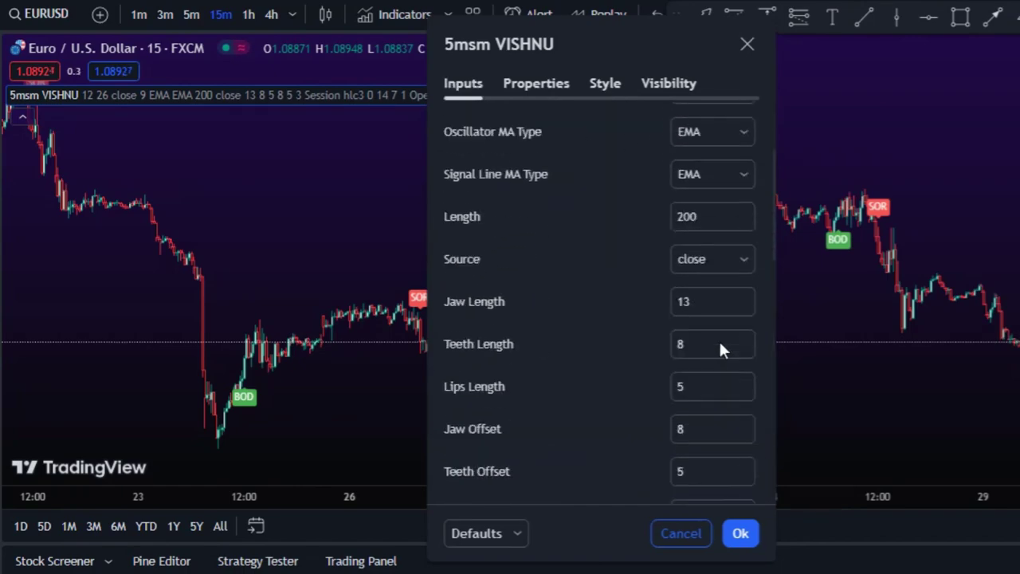
pyautogui.scroll(-6, 703, 337)
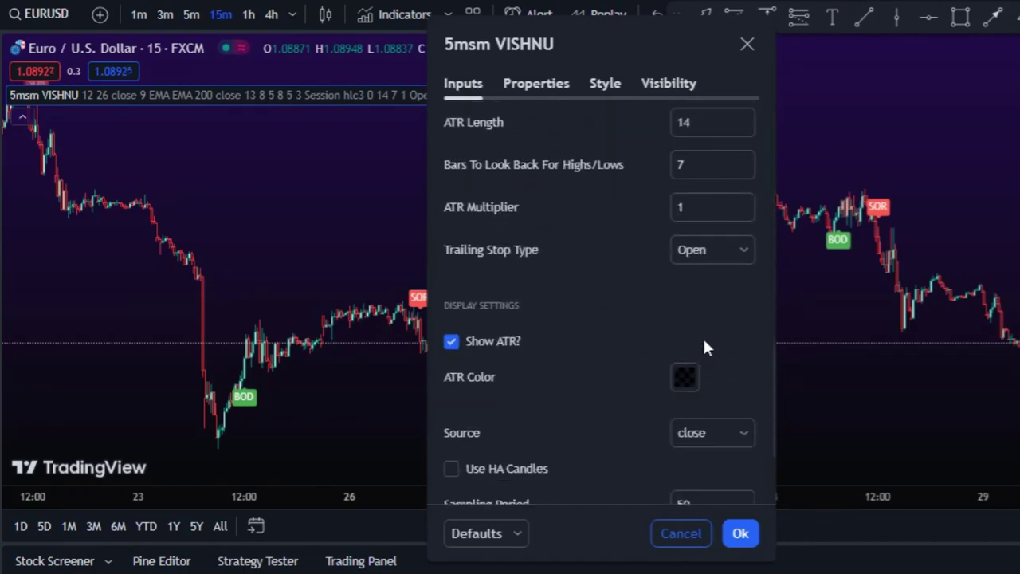
pyautogui.click(271, 534)
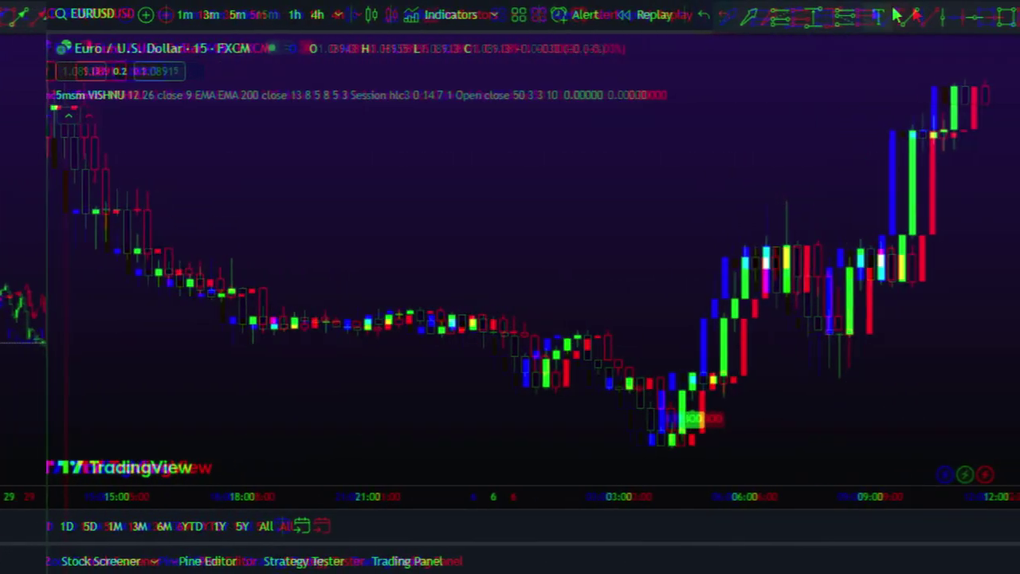
# - Circle the BOD label at 05:00 on 6 July and draw a price range from its candle up to the rally at 11:15
pyautogui.click(649, 419)
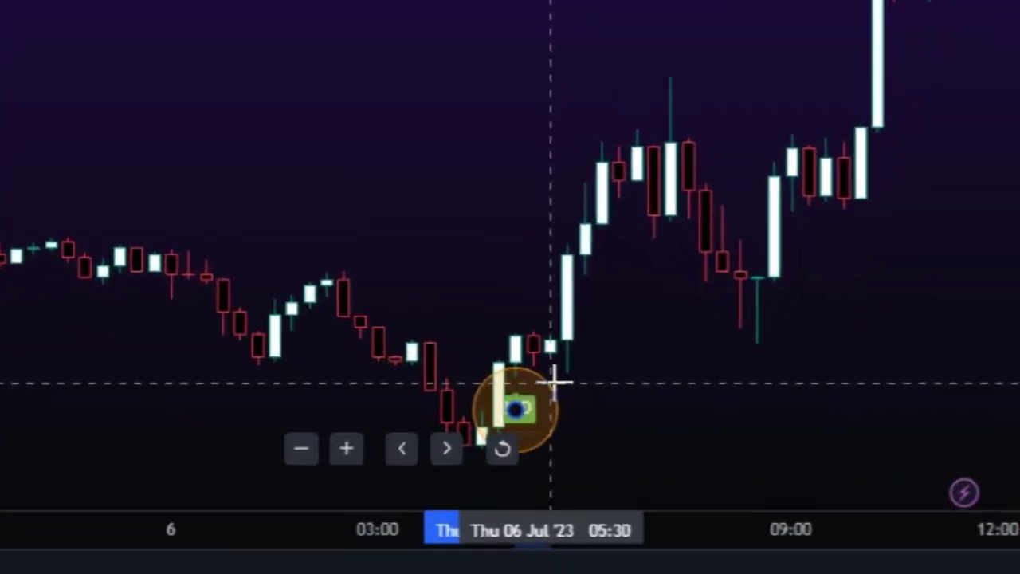
pyautogui.click(672, 404)
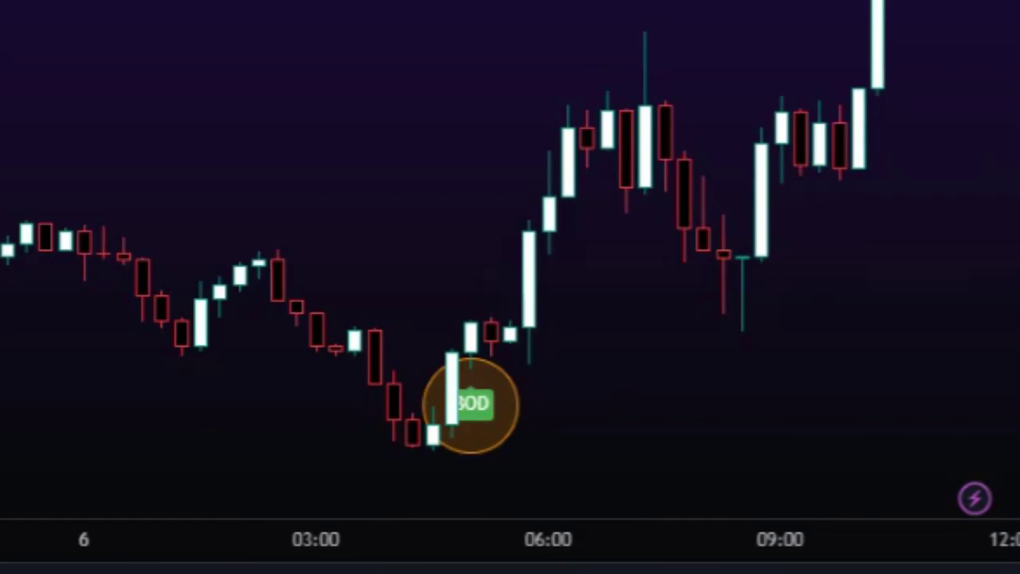
pyautogui.click(471, 317)
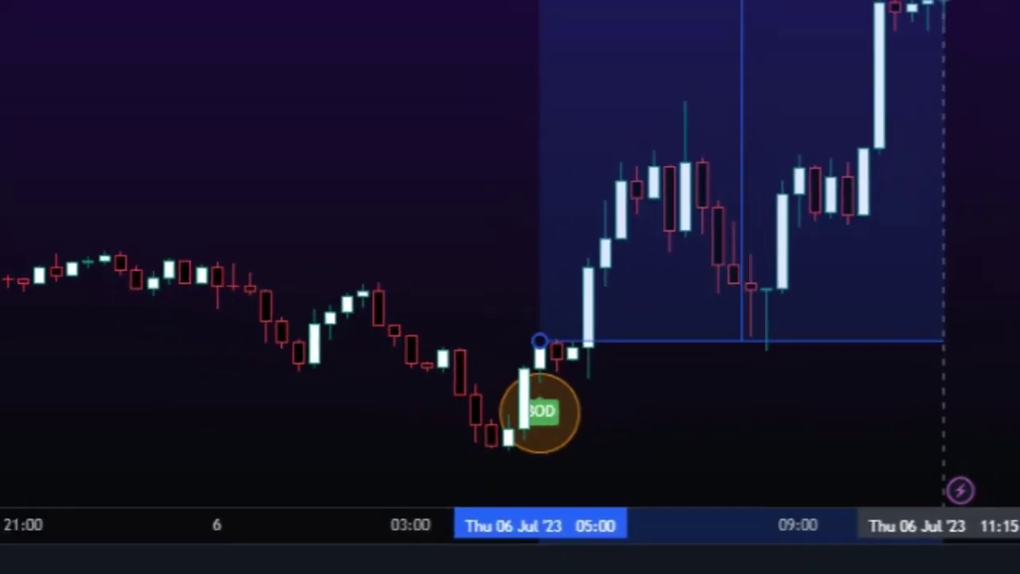
pyautogui.click(924, 136)
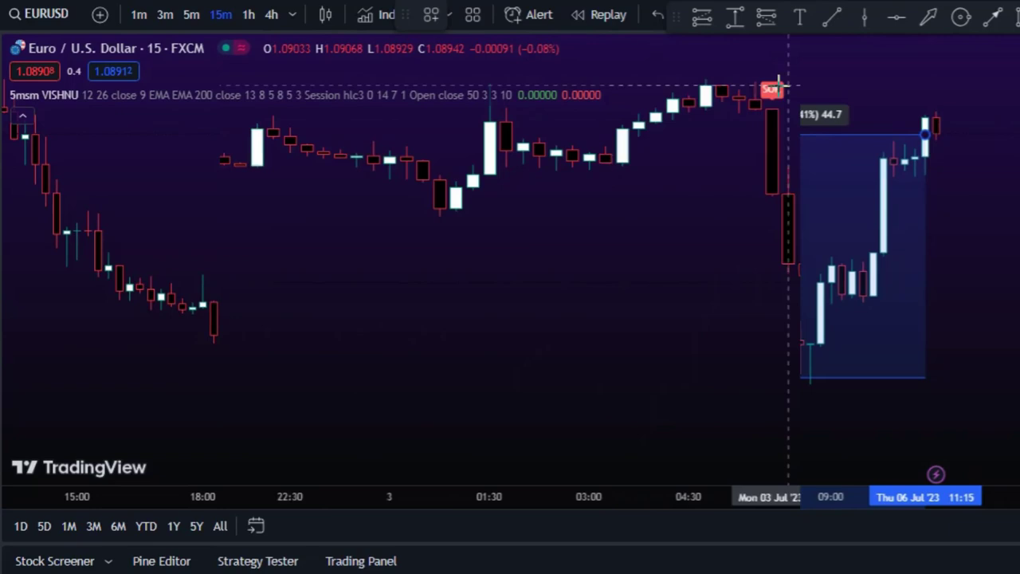
# - Circle the SOR label at 05:45 on 3 July and draw a price range from its candle's low down to the 08:00 low
pyautogui.click(777, 88)
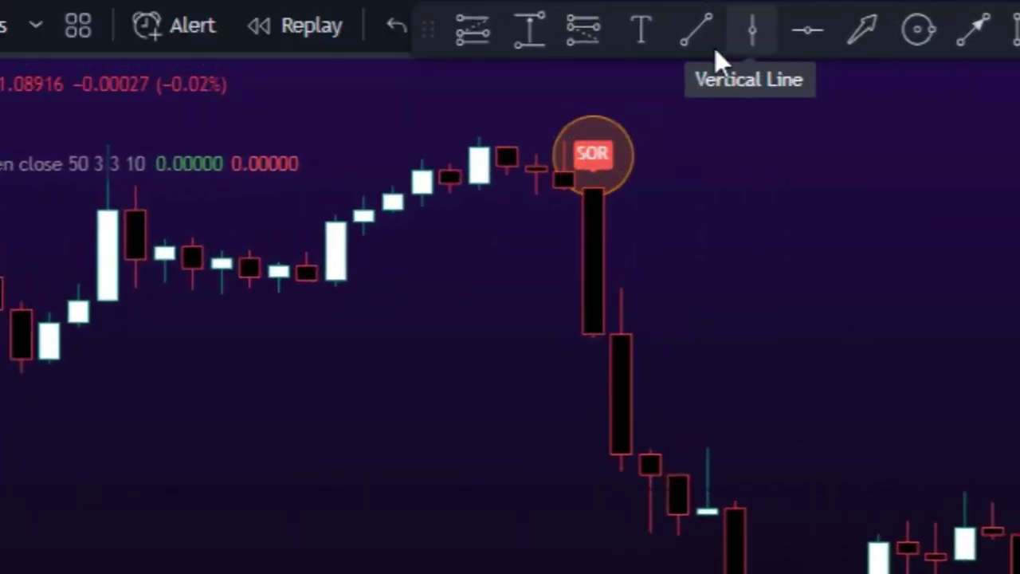
pyautogui.click(529, 32)
pyautogui.click(592, 334)
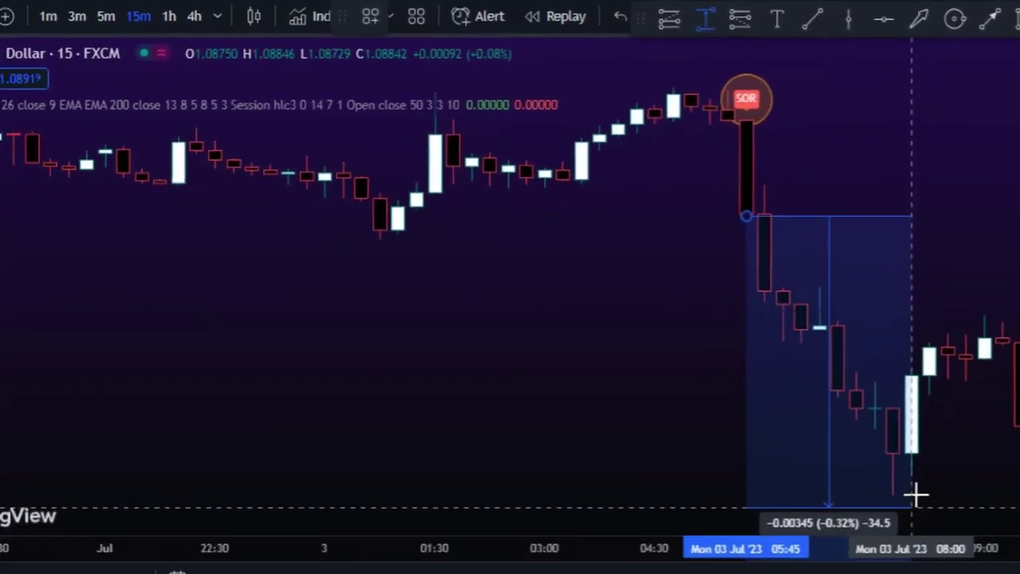
pyautogui.click(912, 492)
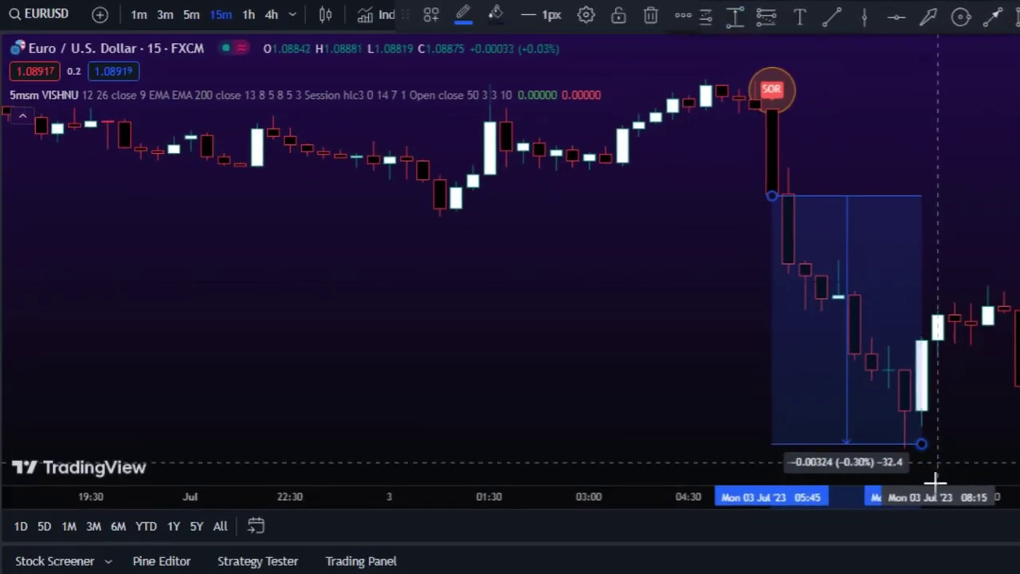
pyautogui.click(928, 532)
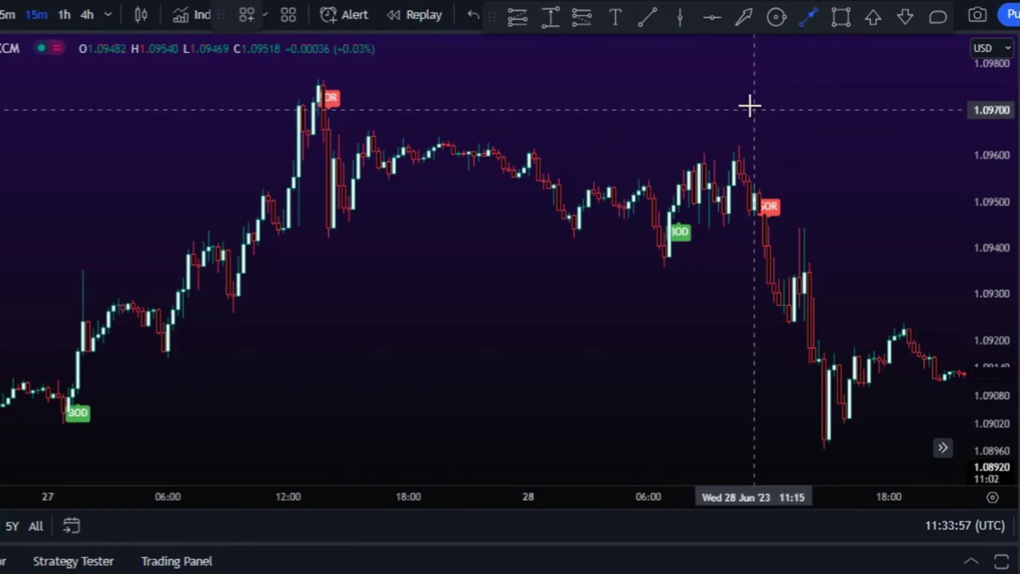
# - Draw a downward arrow above the 28 June decline and mark the preceding BOD label with a circle and an emoji
pyautogui.click(804, 134)
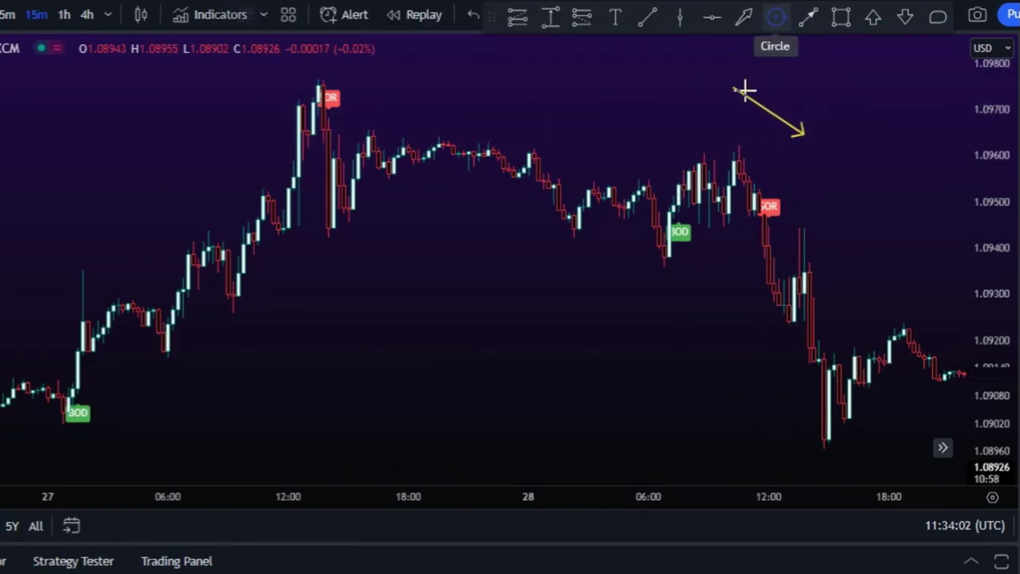
pyautogui.click(679, 233)
pyautogui.click(704, 213)
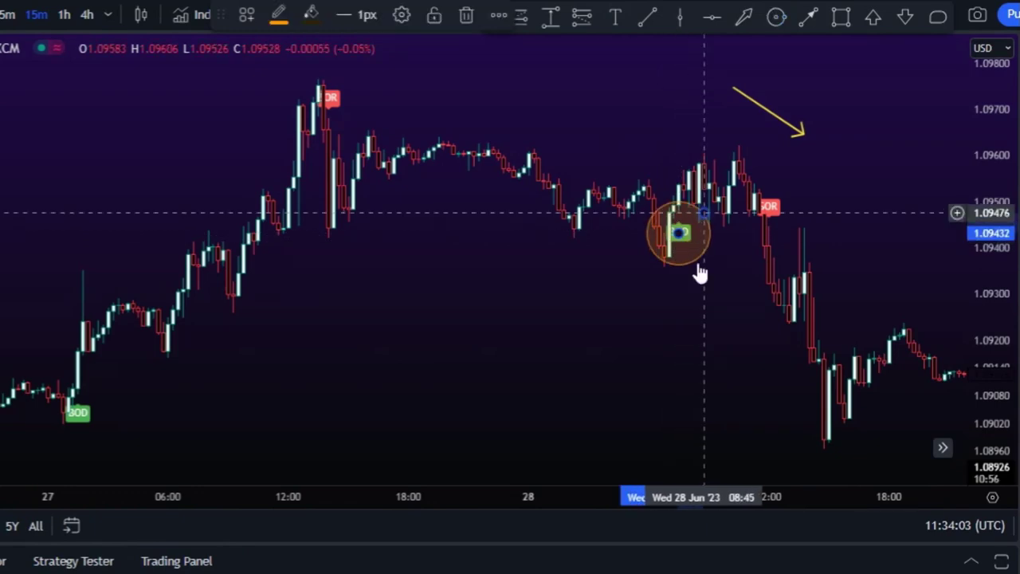
pyautogui.moveTo(699, 271); pyautogui.dragTo(688, 271)
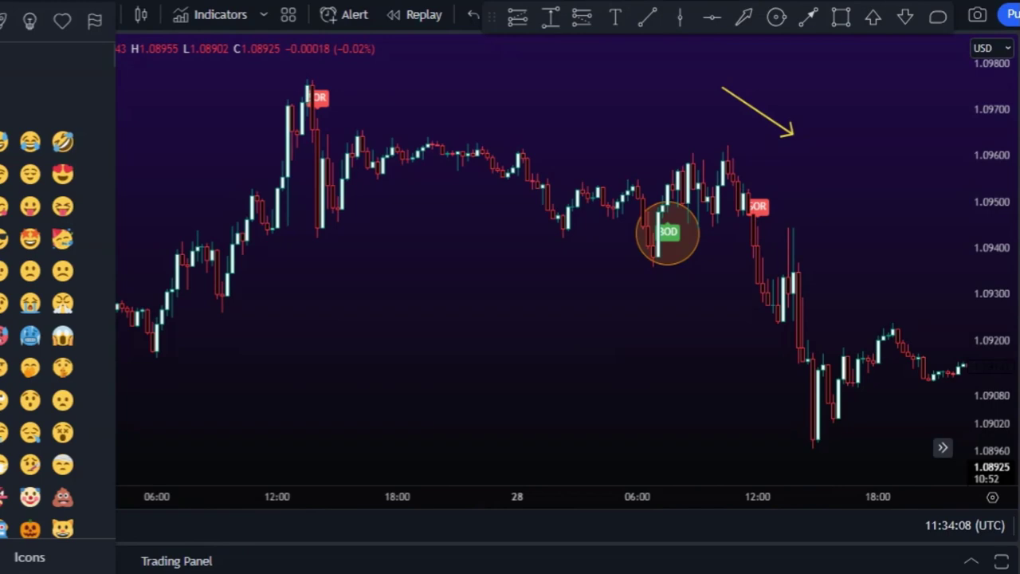
pyautogui.click(668, 280)
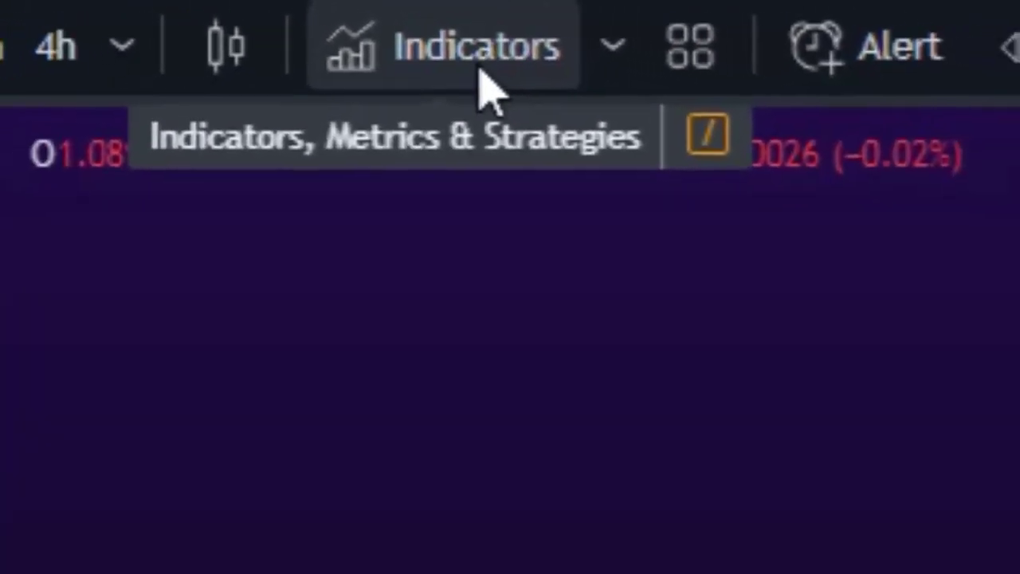
# - Find the EP-badged Laguerre RSI community script, mark it as a favorite and add it to the chart
pyautogui.click(508, 87)
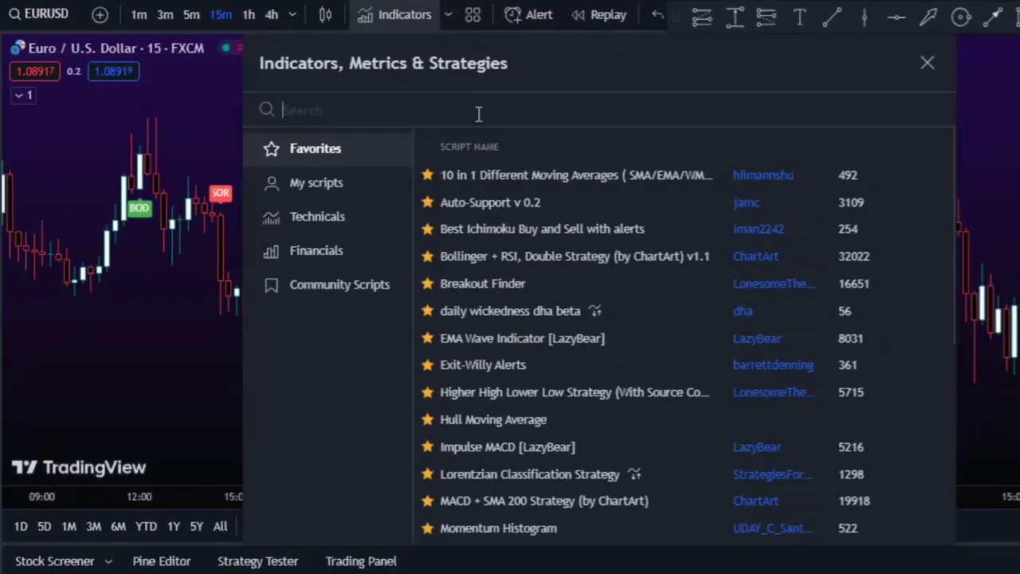
pyautogui.write('LAG')
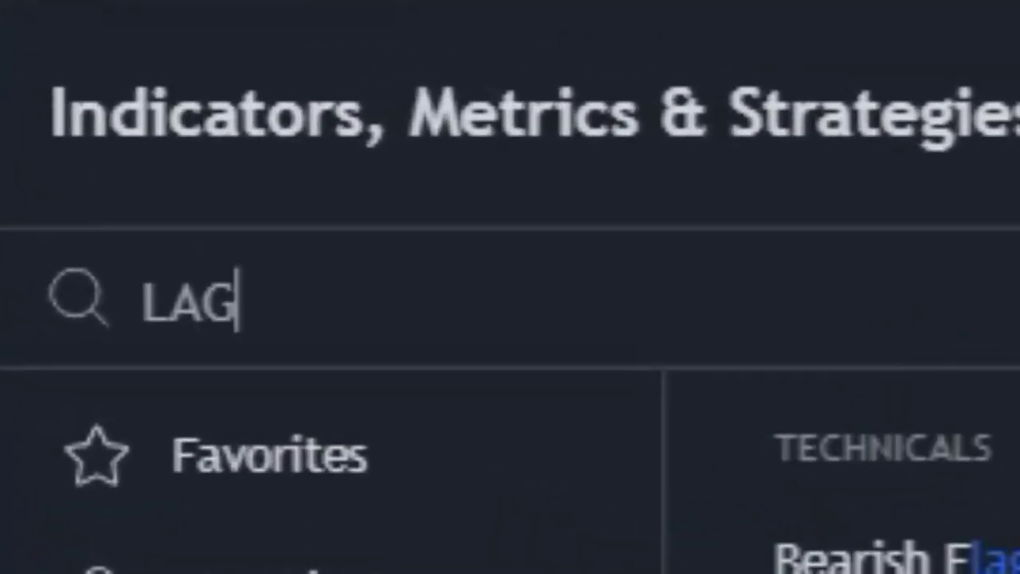
pyautogui.write('UERRE')
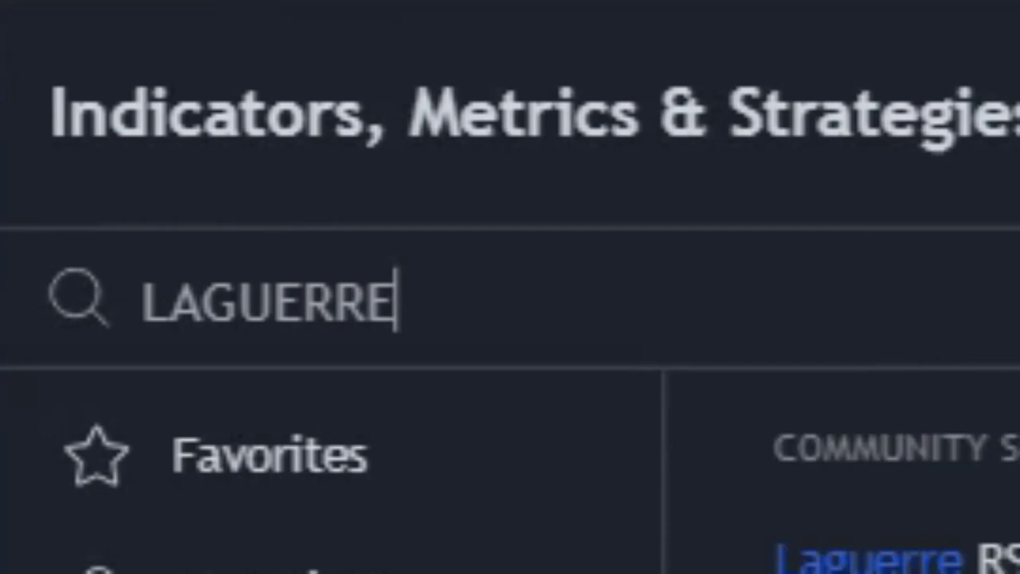
pyautogui.write(' RSI')
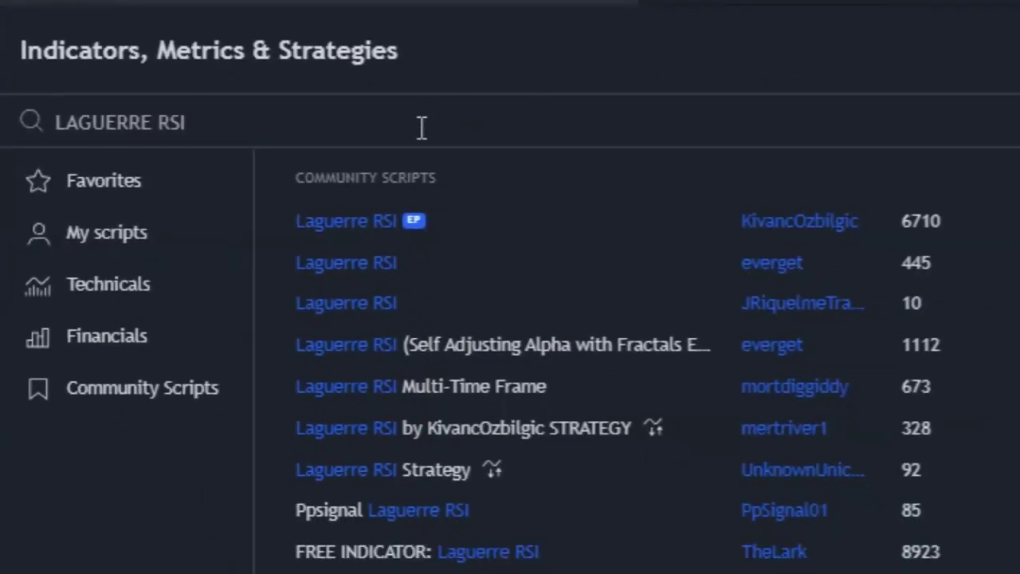
pyautogui.click(276, 221)
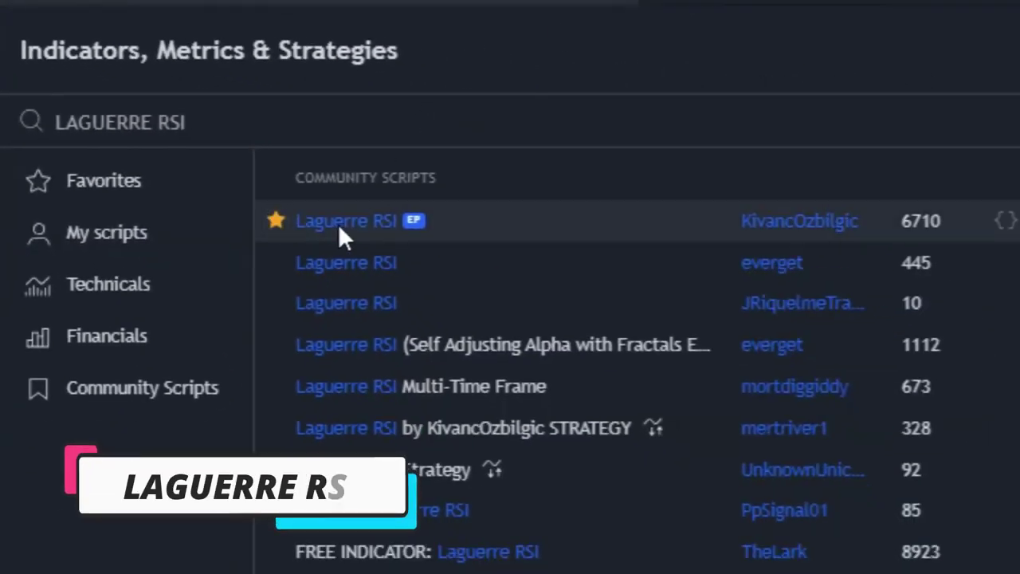
pyautogui.click(338, 224)
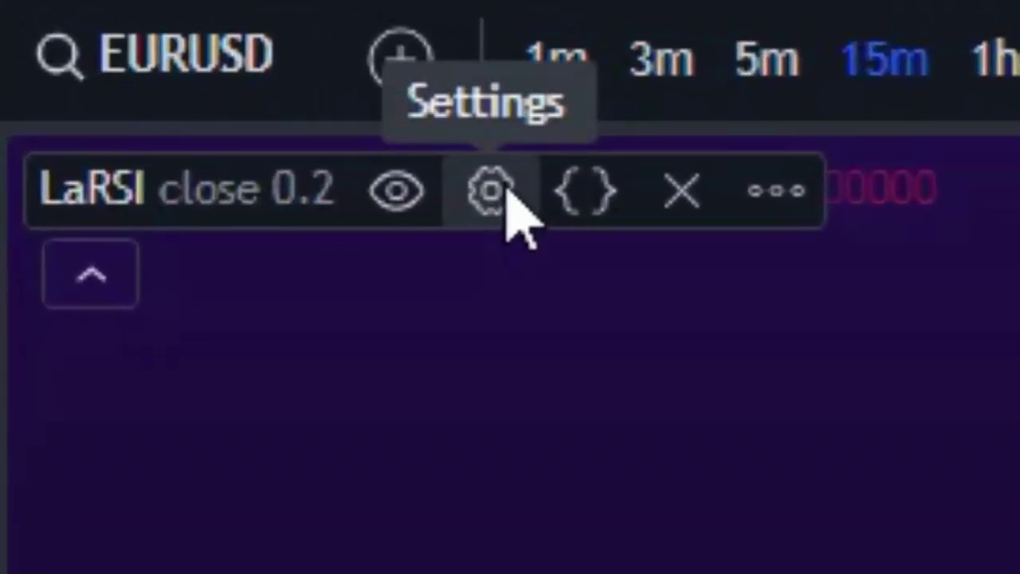
# - Set the LaRSI indicator's Alpha to 0.3 and recolor both of its horizontal Plot lines white
pyautogui.click(503, 193)
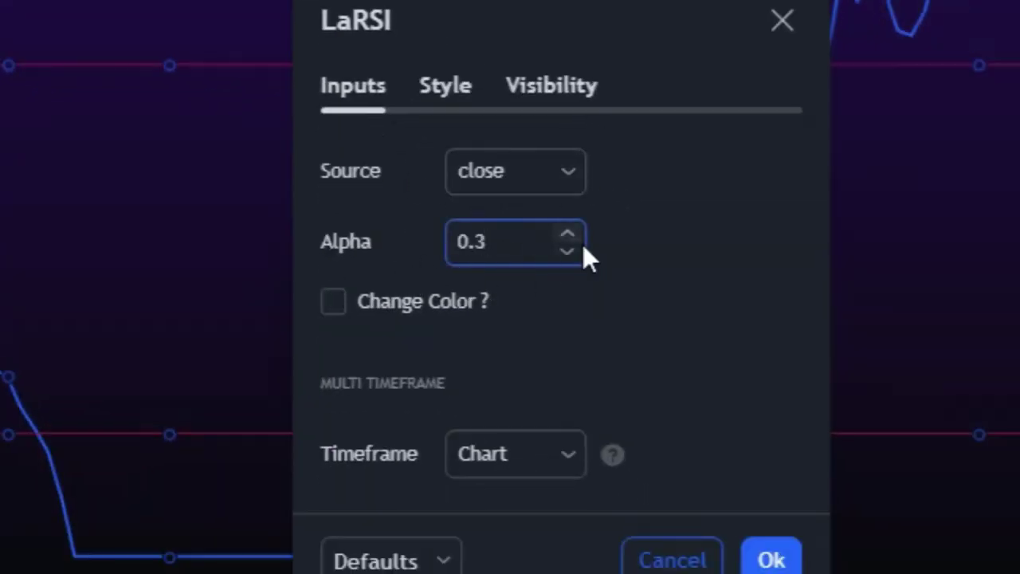
pyautogui.click(464, 114)
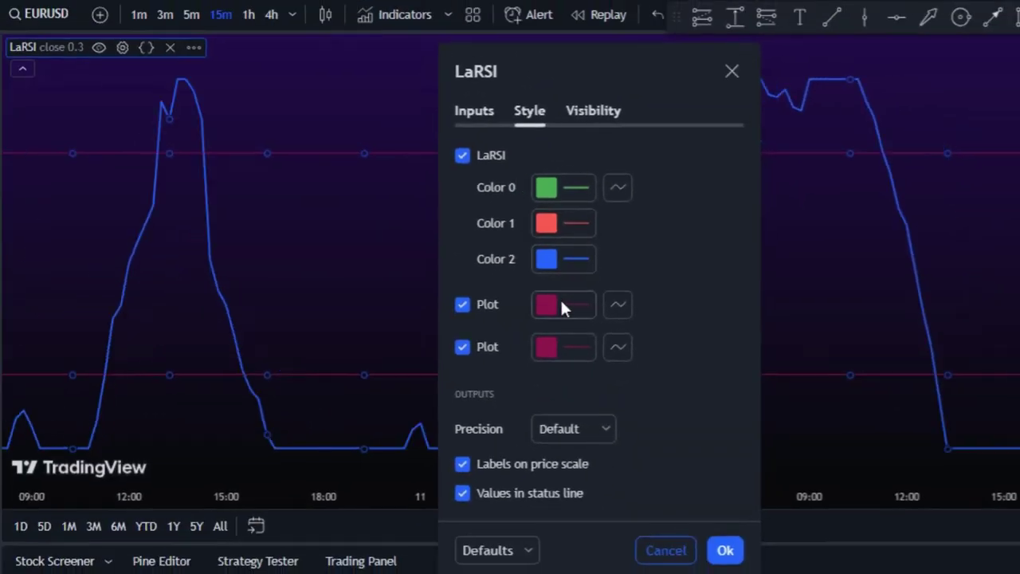
pyautogui.click(558, 304)
pyautogui.click(550, 240)
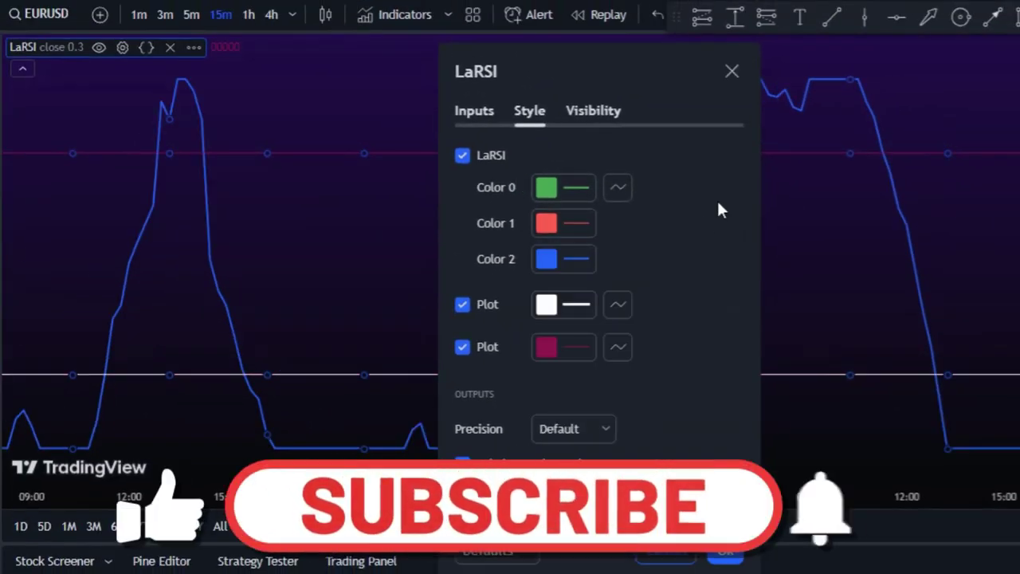
pyautogui.click(572, 348)
pyautogui.click(549, 237)
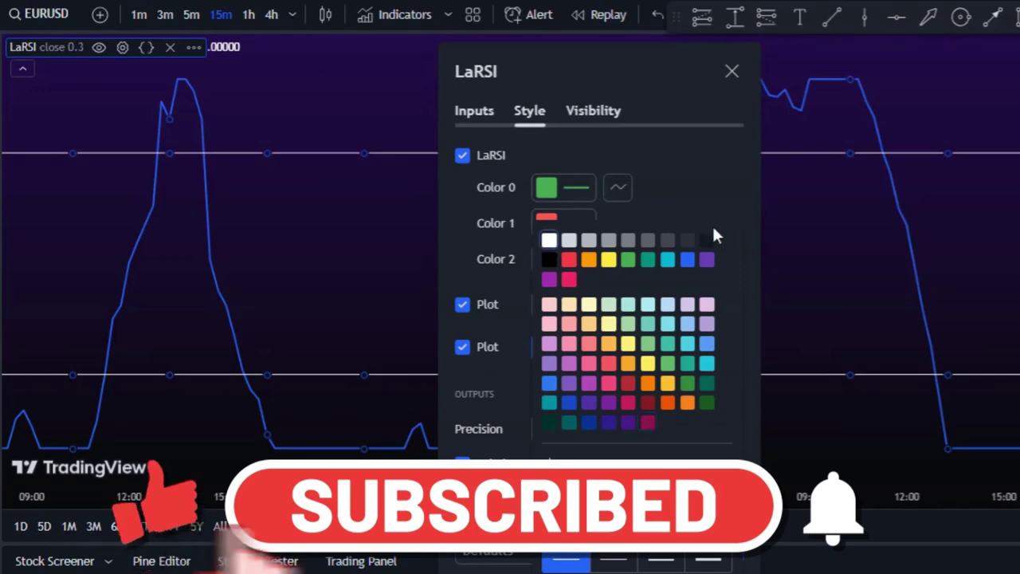
pyautogui.click(740, 201)
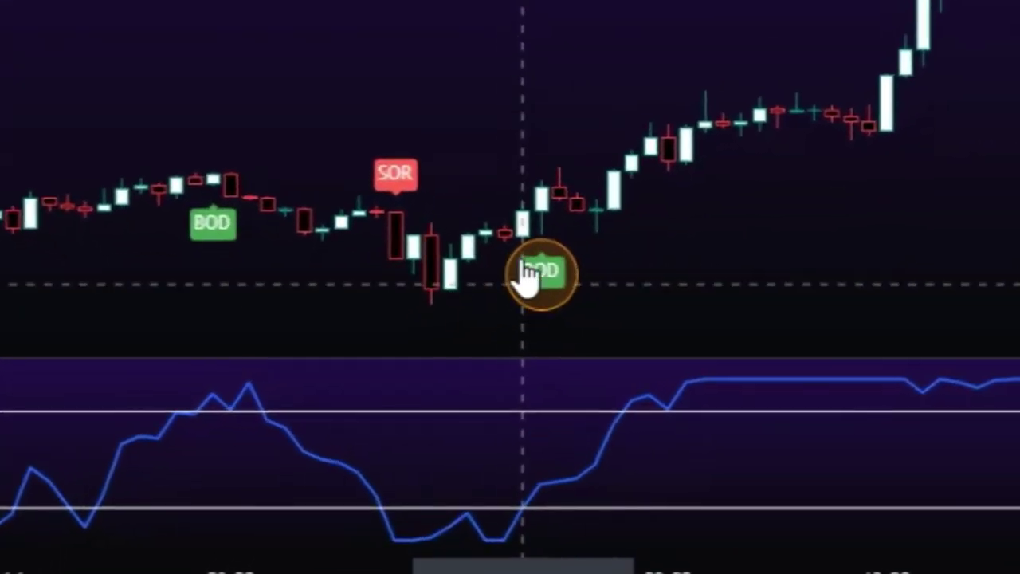
# - Mark the 07:15 BOD signal on 14 June with a vertical line and an arrow to the LaRSI line, and inspect the crossing enlarged
pyautogui.click(540, 45)
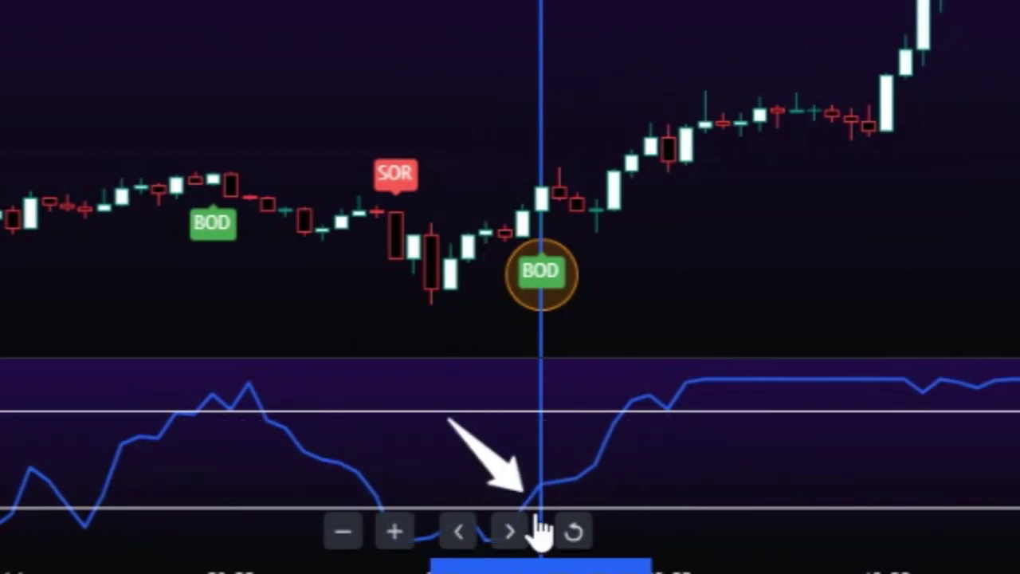
pyautogui.doubleClick(922, 444)
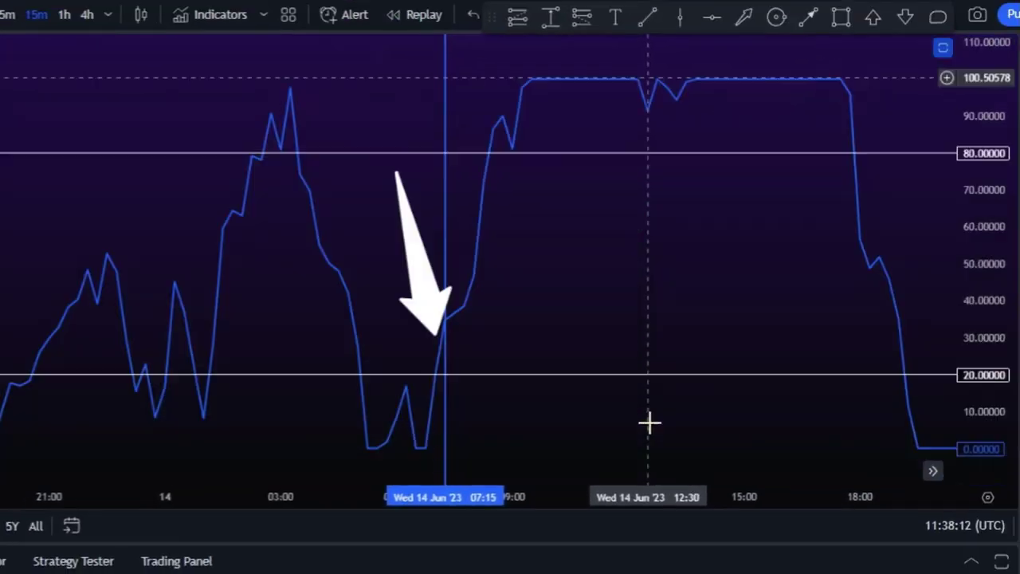
pyautogui.doubleClick(660, 285)
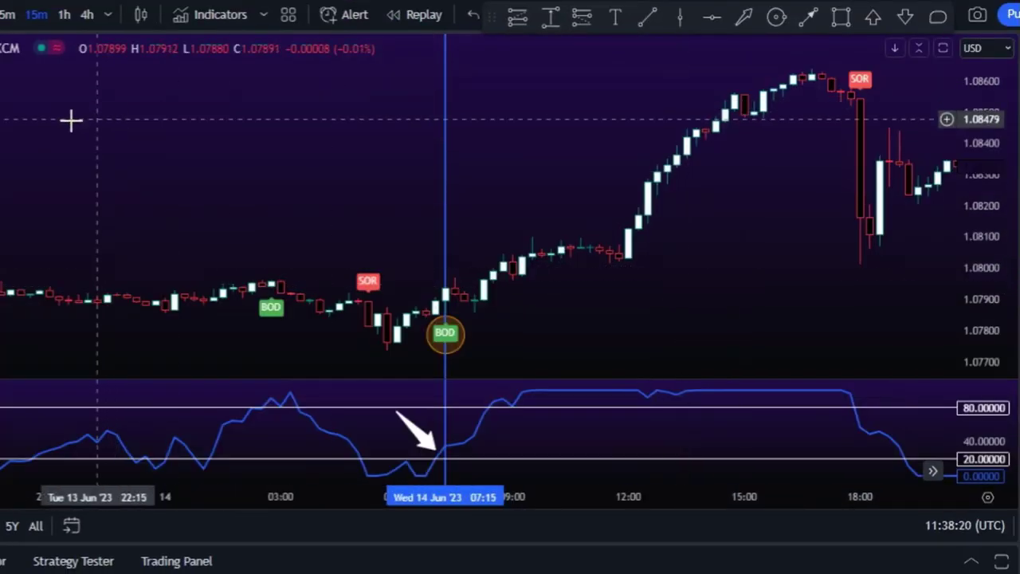
# - Place a check-mark emoji beside the 07:15 BOD label and draw a price range of about 0.00665 from its candle up the rally
pyautogui.click(1, 234)
pyautogui.click(32, 235)
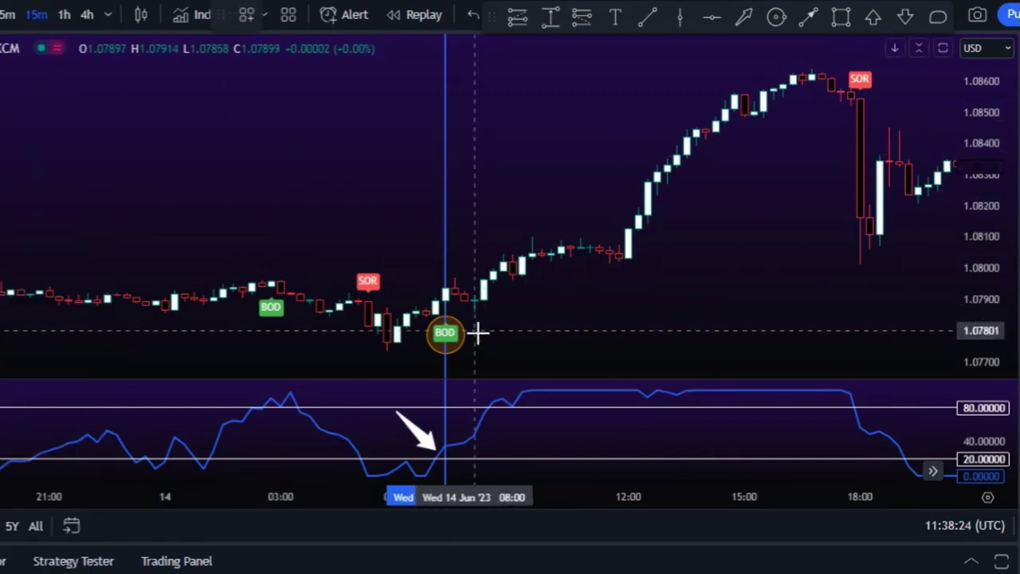
pyautogui.click(477, 333)
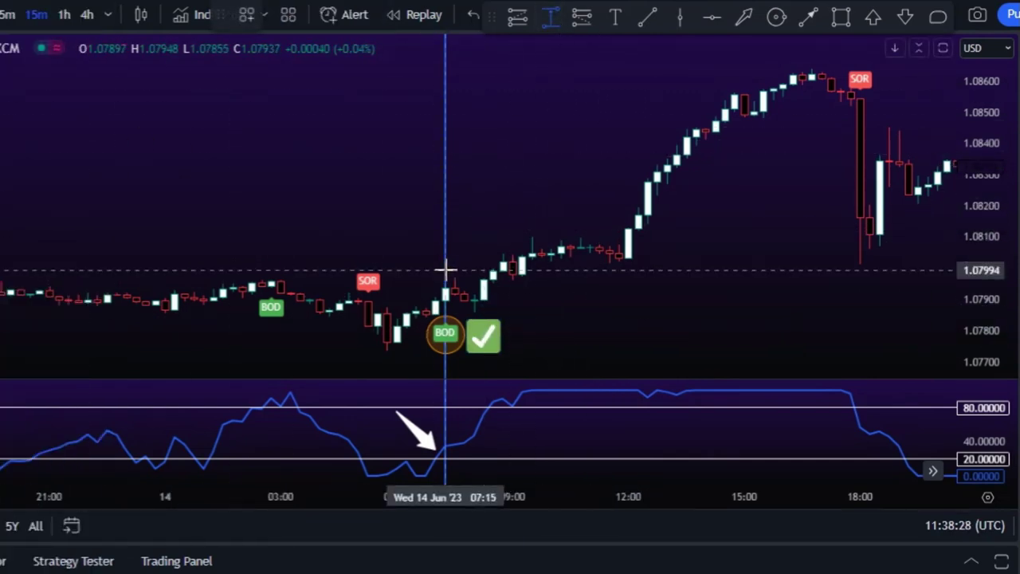
pyautogui.keyDown('shift'); pyautogui.click(444, 285); pyautogui.keyUp('shift')
pyautogui.click(790, 80)
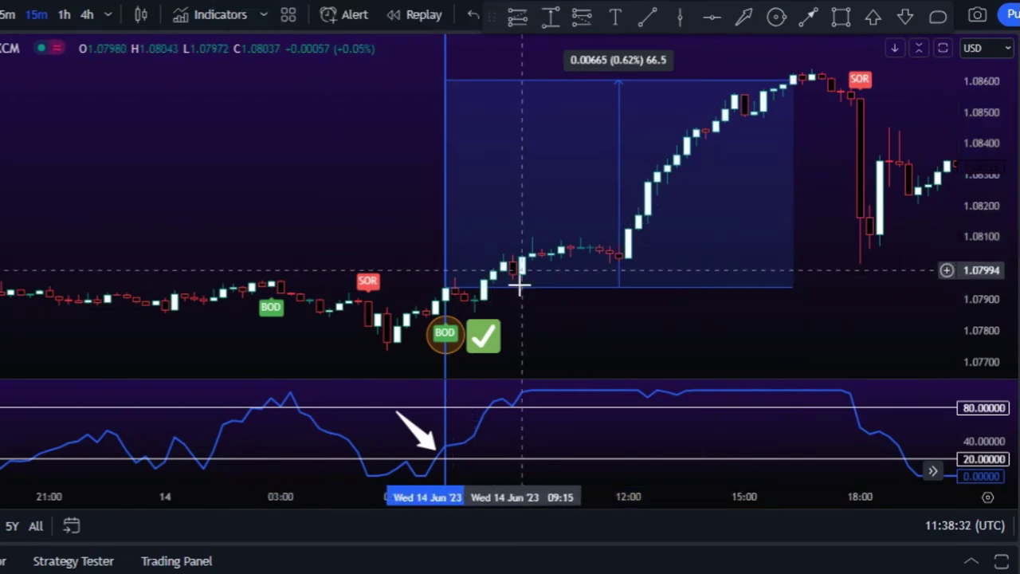
# - Circle the BOD label at 02:45 on 14 June, draw a vertical line through it and place a red cross emoji nearby
pyautogui.click(778, 17)
pyautogui.click(271, 308)
pyautogui.click(282, 285)
pyautogui.hotkey('alt', 'v')
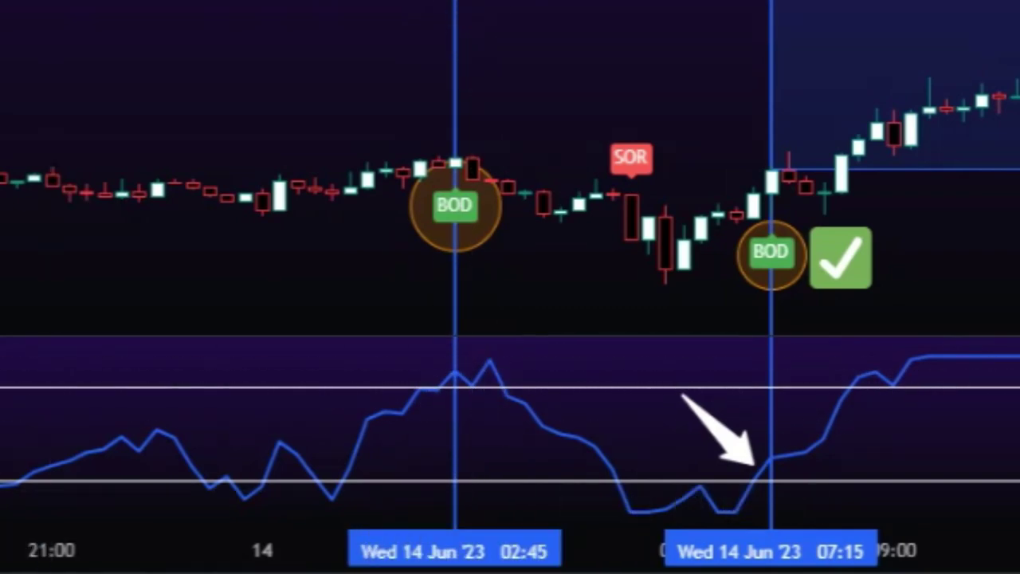
pyautogui.click(402, 101)
pyautogui.click(547, 29)
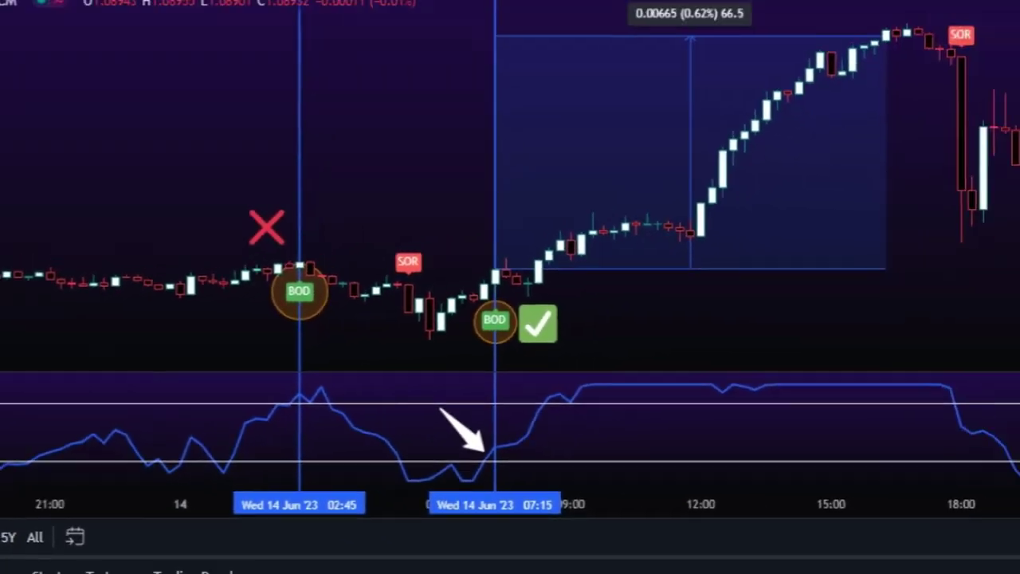
# - Draw a vertical line through the SOR label at 05:15 on 14 June down to the LaRSI pane
pyautogui.click(678, 24)
pyautogui.click(409, 159)
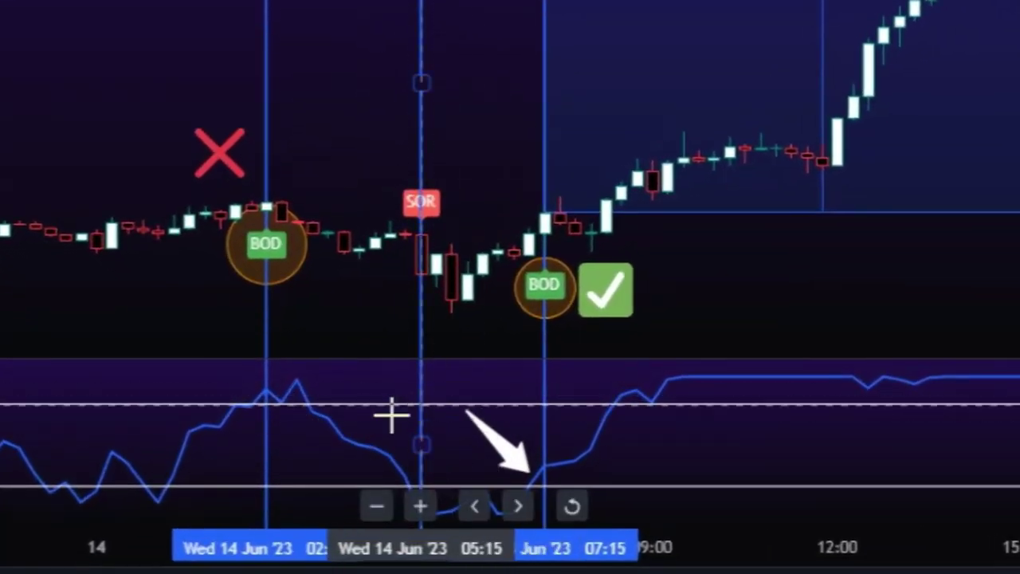
pyautogui.click(374, 150)
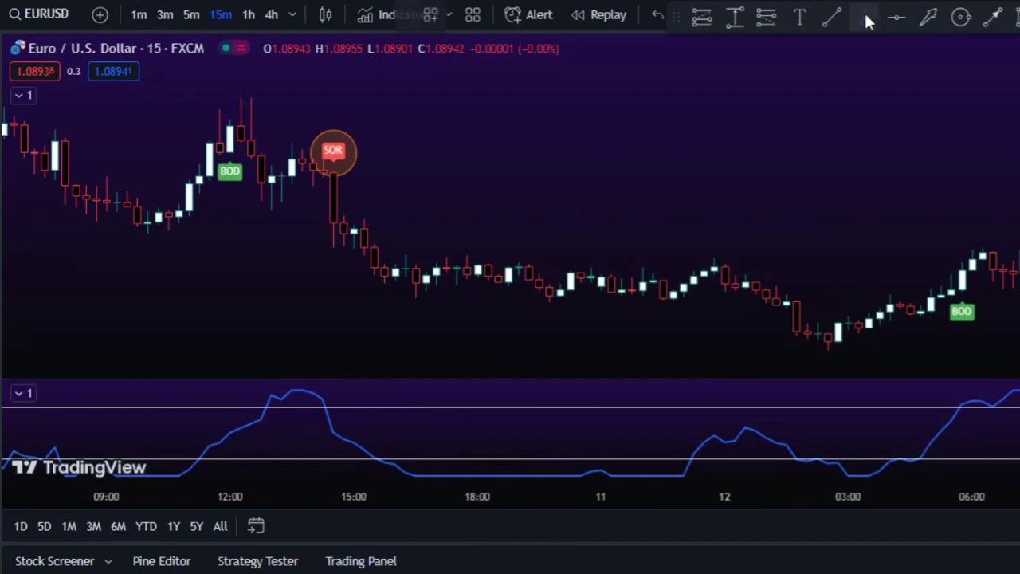
# - Mark the circled 9 June SOR signal with a vertical line and an arrow to the LaRSI drop, and inspect the crossing enlarged
pyautogui.click(865, 14)
pyautogui.click(335, 117)
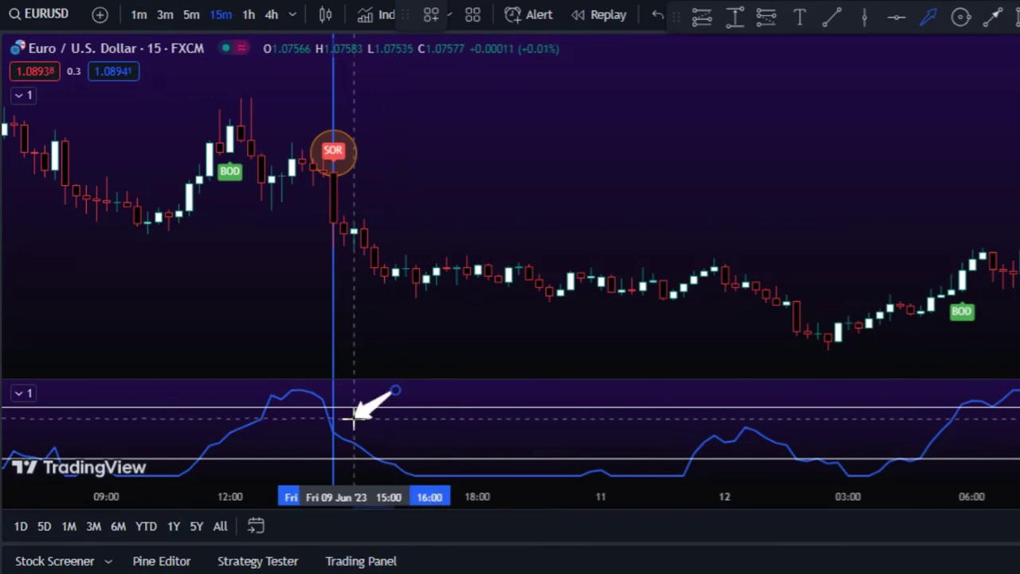
pyautogui.doubleClick(433, 418)
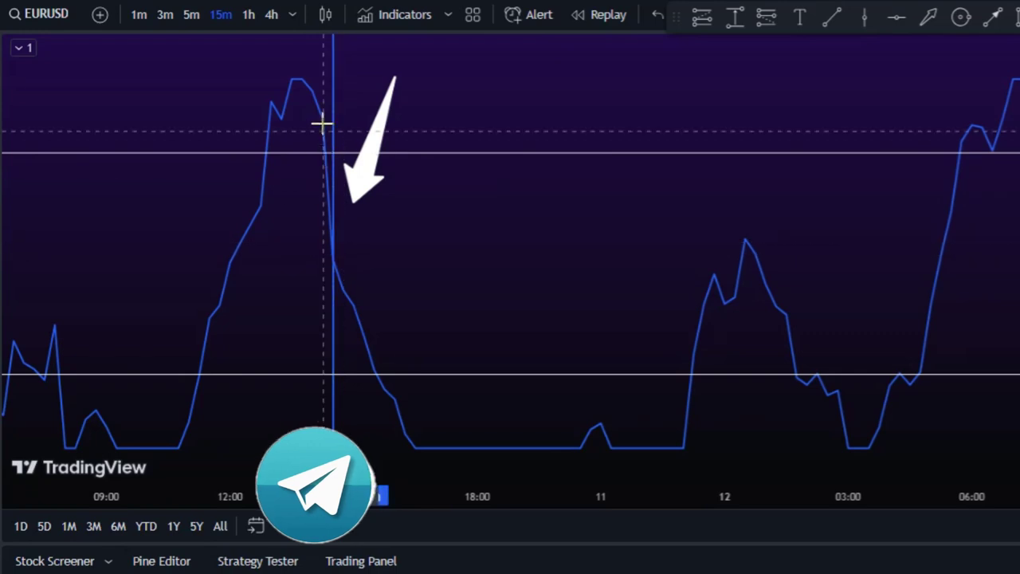
pyautogui.doubleClick(582, 74)
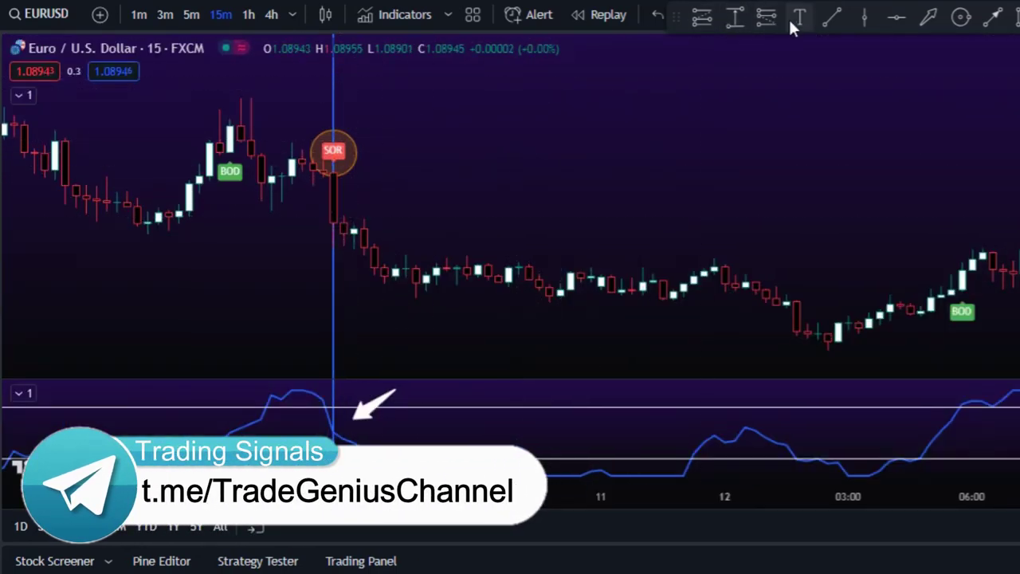
# - Draw a price range from the bottom of the circled SOR label's candle down to the 12 June low
pyautogui.click(735, 17)
pyautogui.click(333, 222)
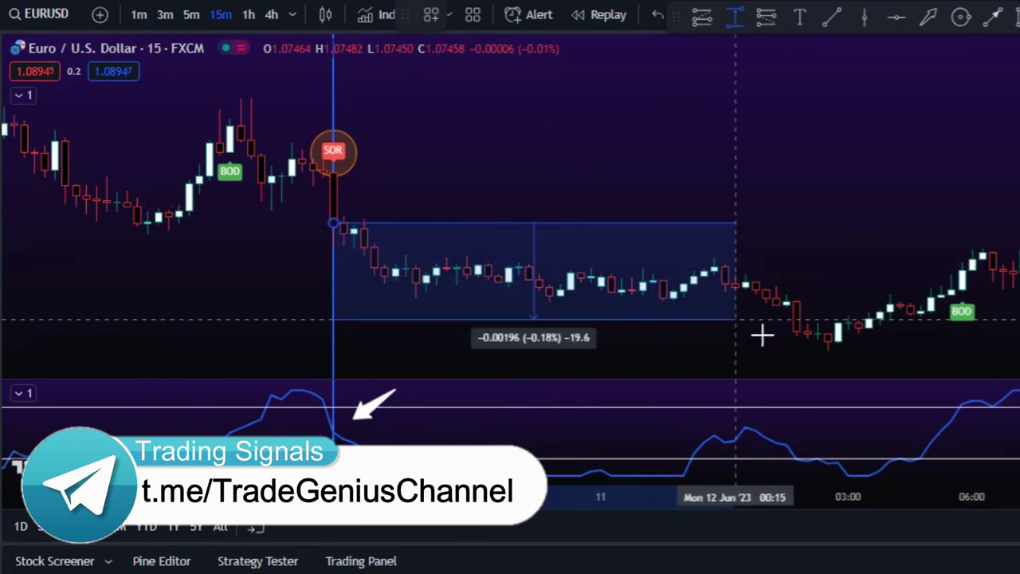
pyautogui.click(827, 347)
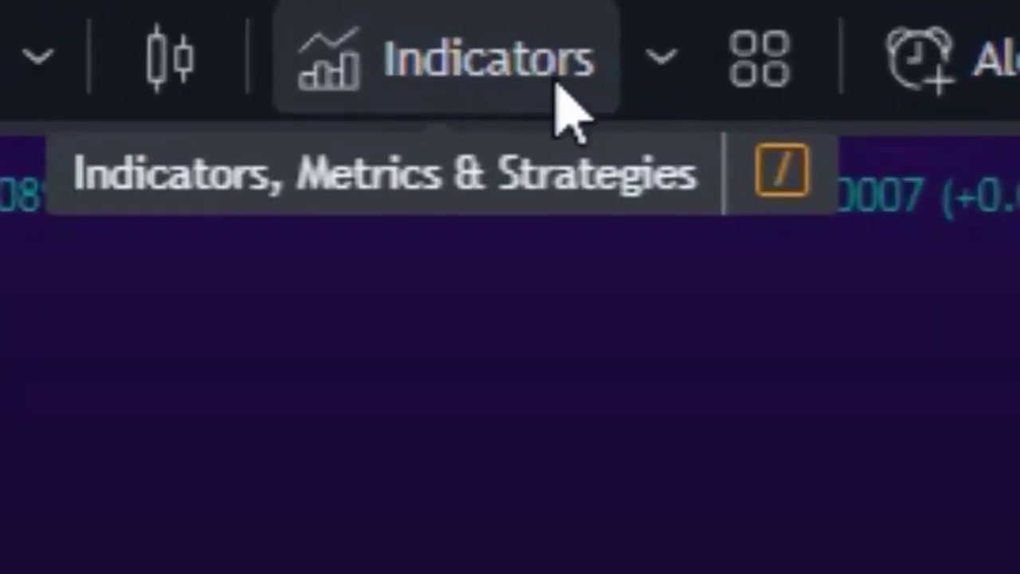
# - Search the indicators for "10 IN 1 DIFFERENT MOVING AVERAGES" and add the matching script to the chart
pyautogui.click(455, 88)
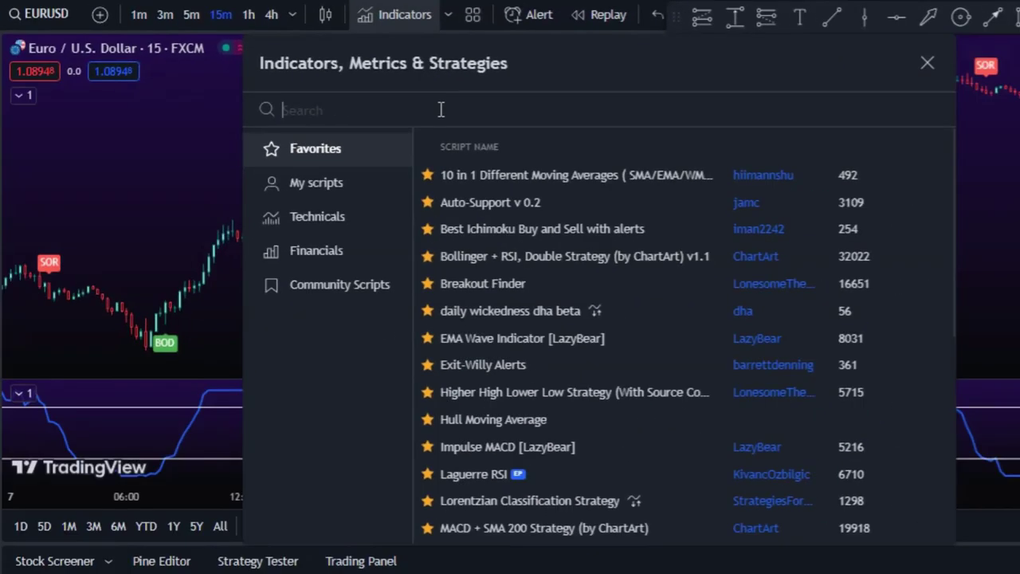
pyautogui.write('10 IN')
pyautogui.write(' 1 D')
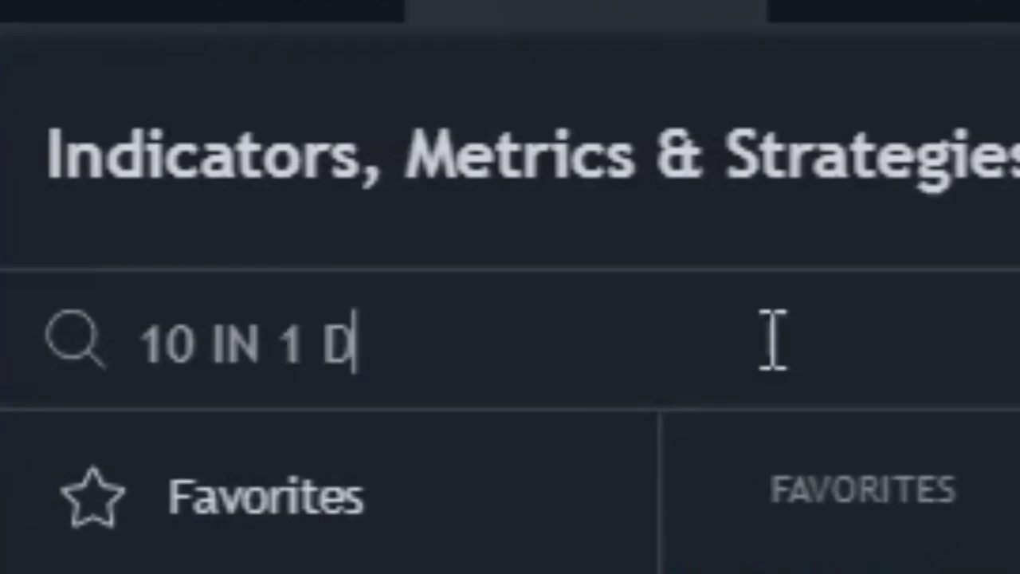
pyautogui.write('IFFERENT')
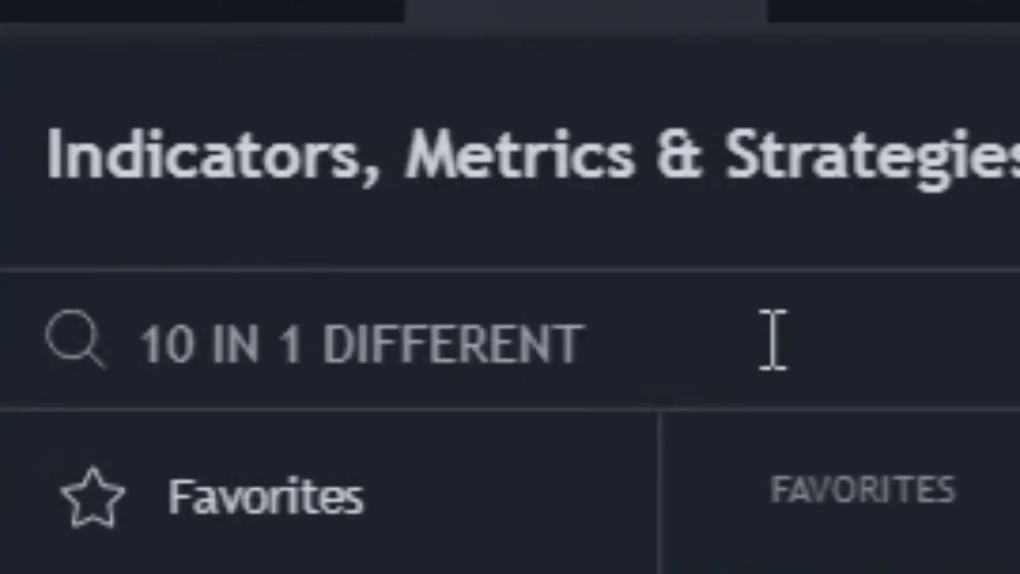
pyautogui.write(' MOVING AVER')
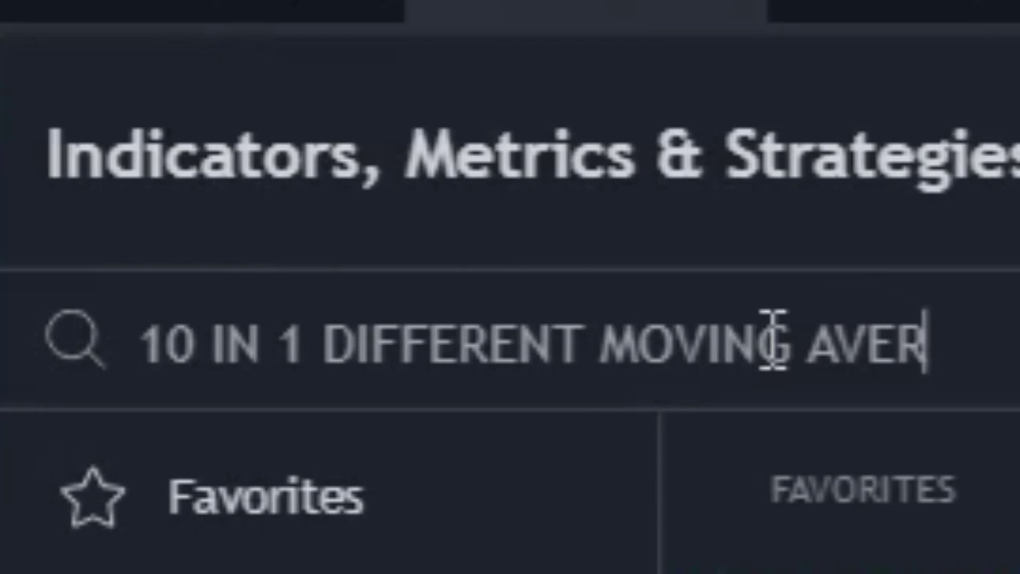
pyautogui.write('AGES')
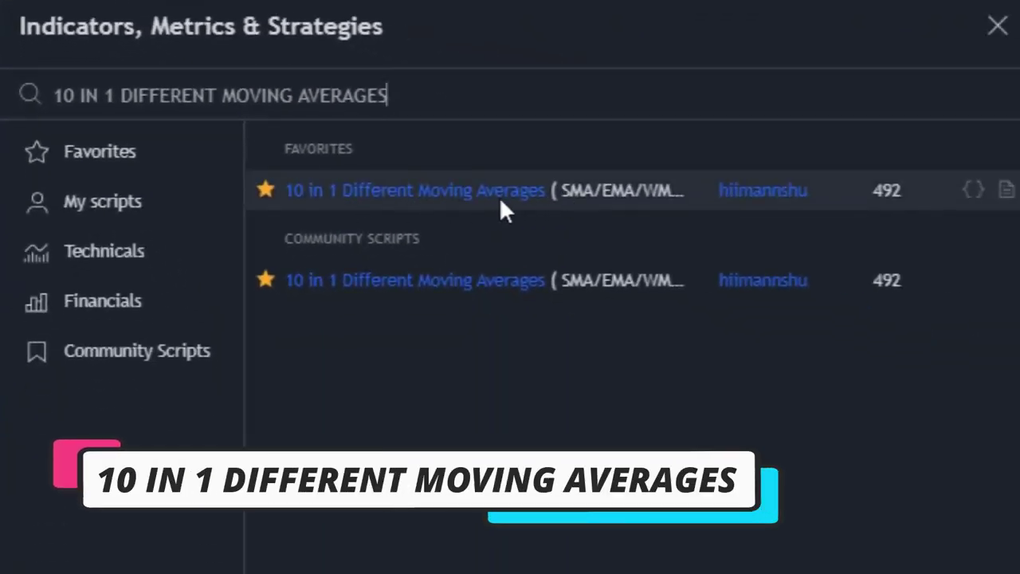
pyautogui.click(459, 191)
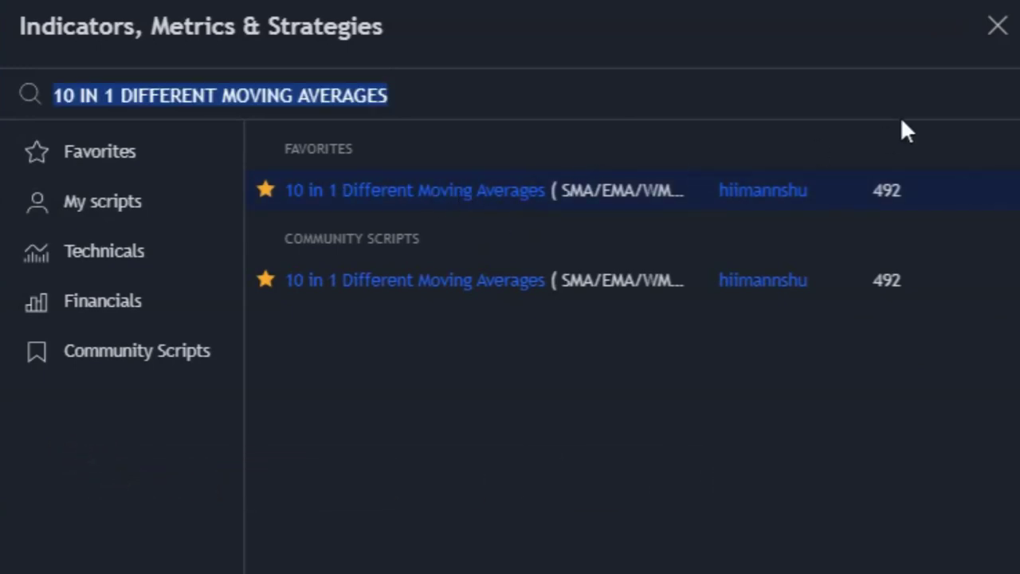
pyautogui.click(997, 27)
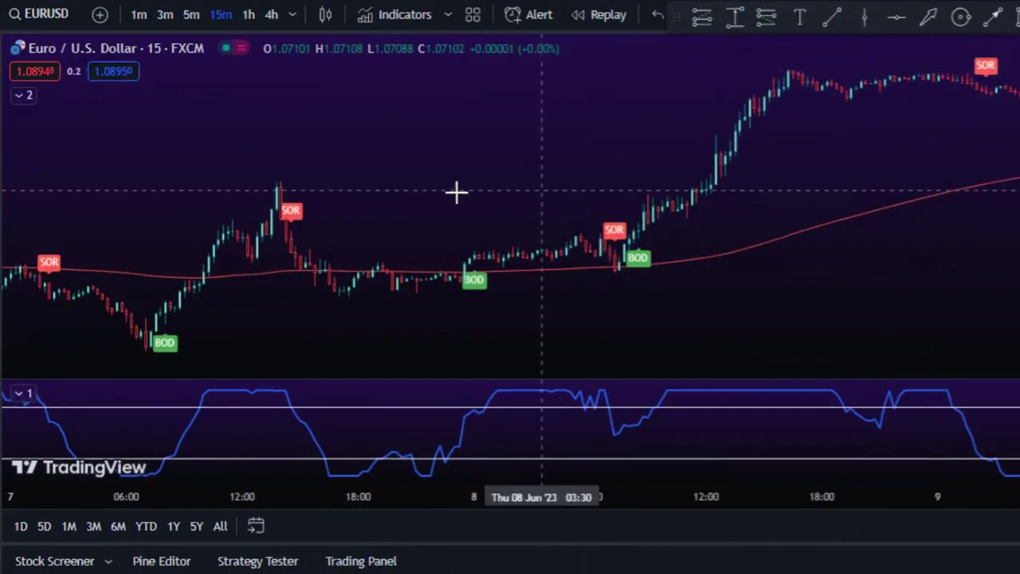
# - In the 10 in 1 MAs settings, set the MA 1 EMA length to 45 and its color to yellow
pyautogui.click(20, 96)
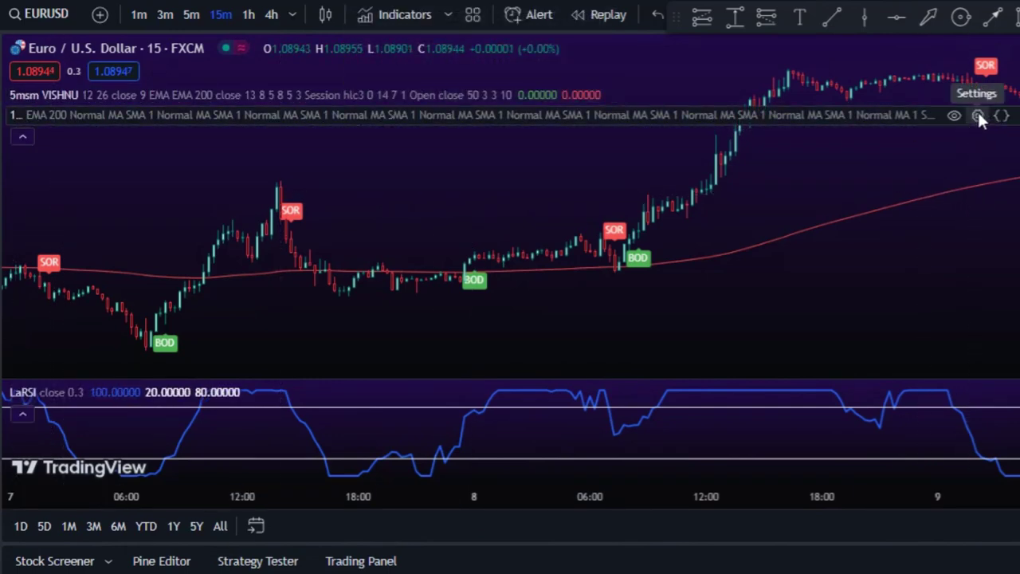
pyautogui.click(979, 116)
pyautogui.click(473, 86)
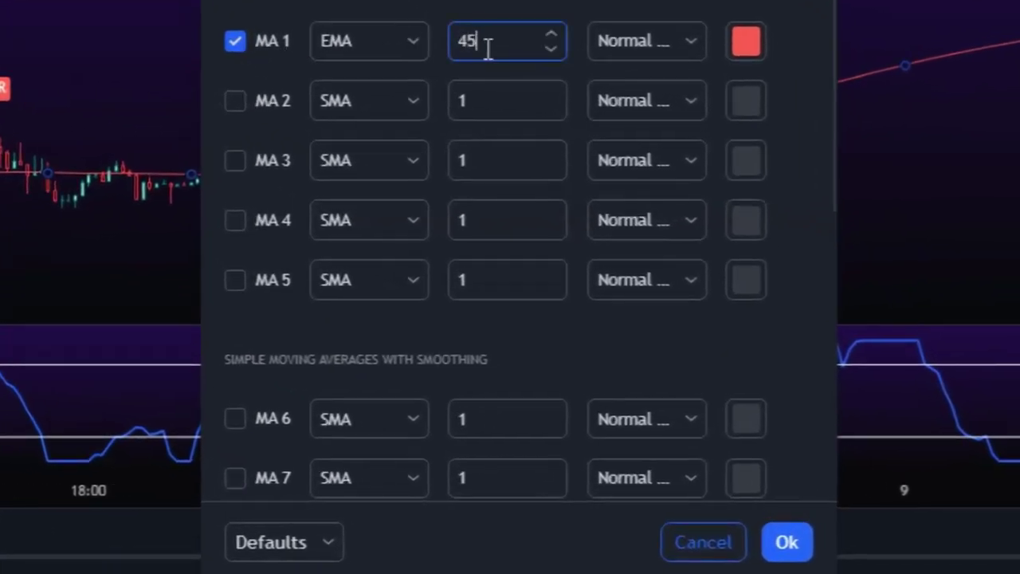
pyautogui.click(748, 42)
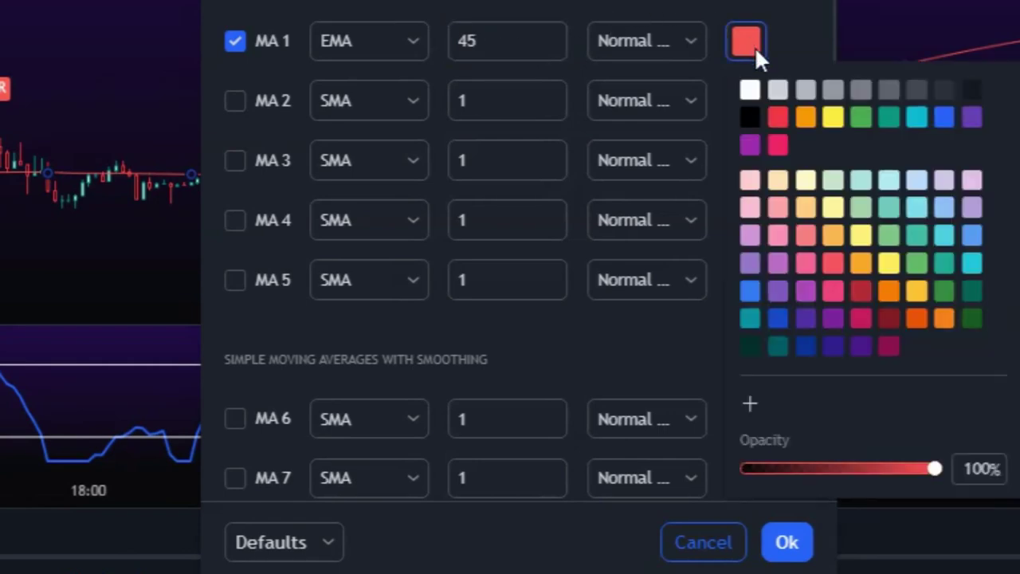
pyautogui.click(835, 119)
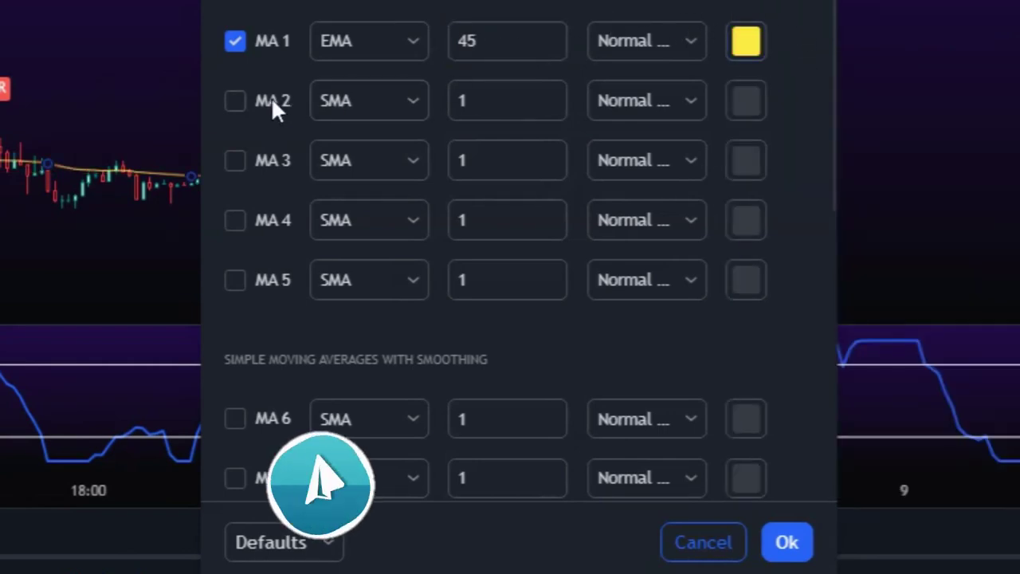
# - Enable MA 2 as an SMA with length 90 and color it white
pyautogui.click(236, 100)
pyautogui.doubleClick(499, 102)
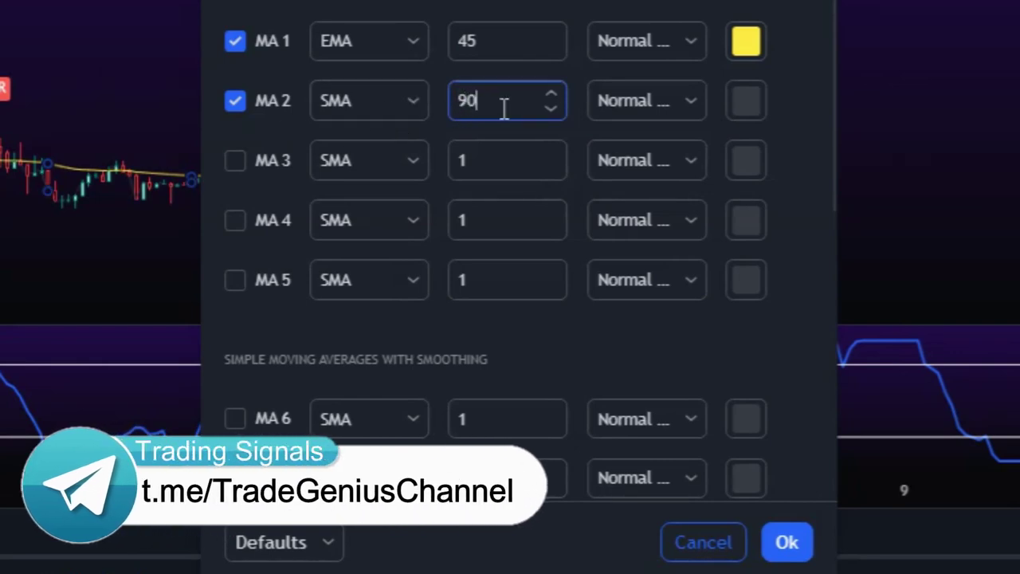
pyautogui.click(747, 101)
pyautogui.click(750, 148)
pyautogui.click(813, 57)
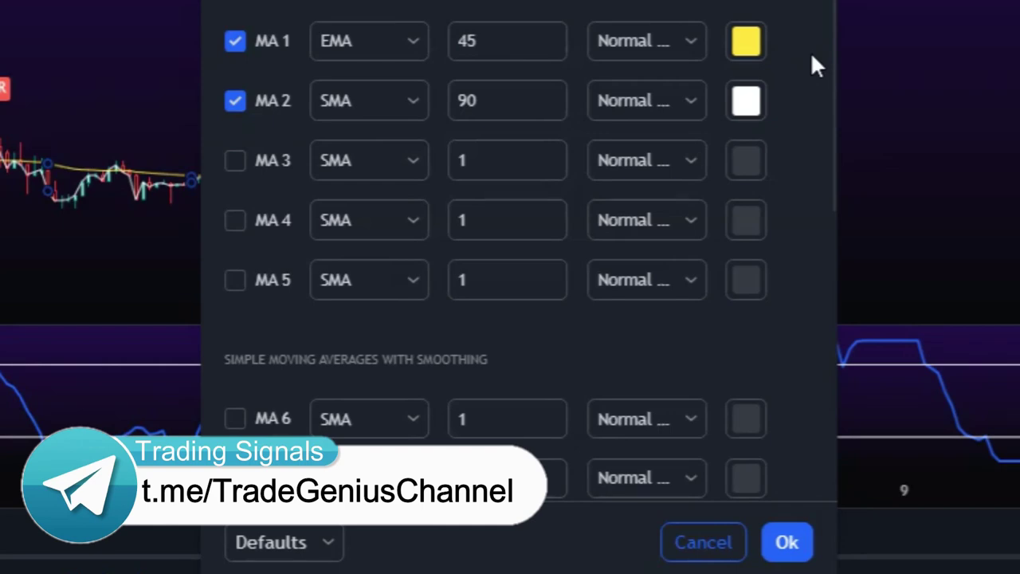
# - Thicken the MA 2 and MA 1 lines in the 10 in 1 MAs style, making MA 2 the heavier, and apply the settings
pyautogui.click(501, 51)
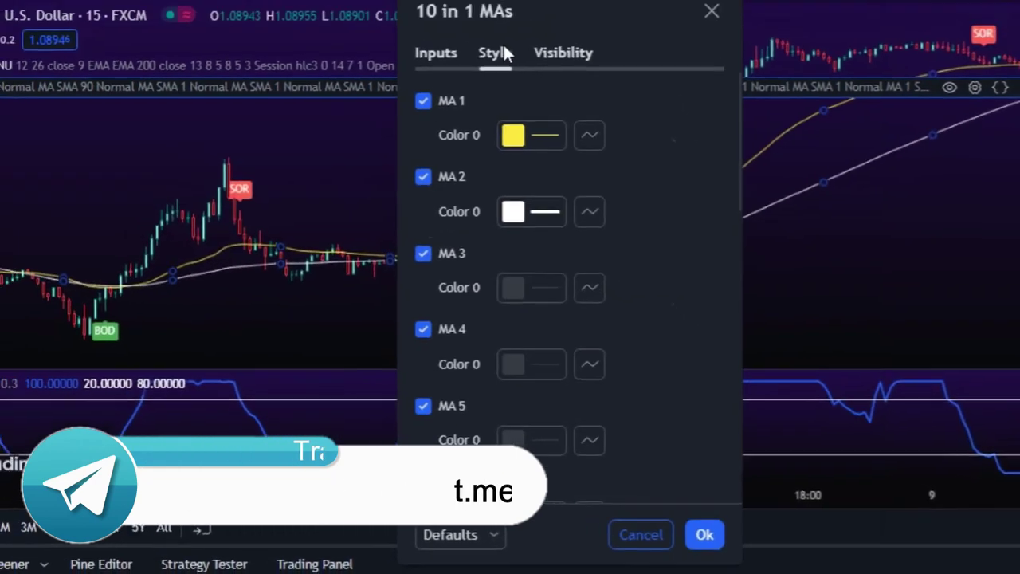
pyautogui.click(598, 213)
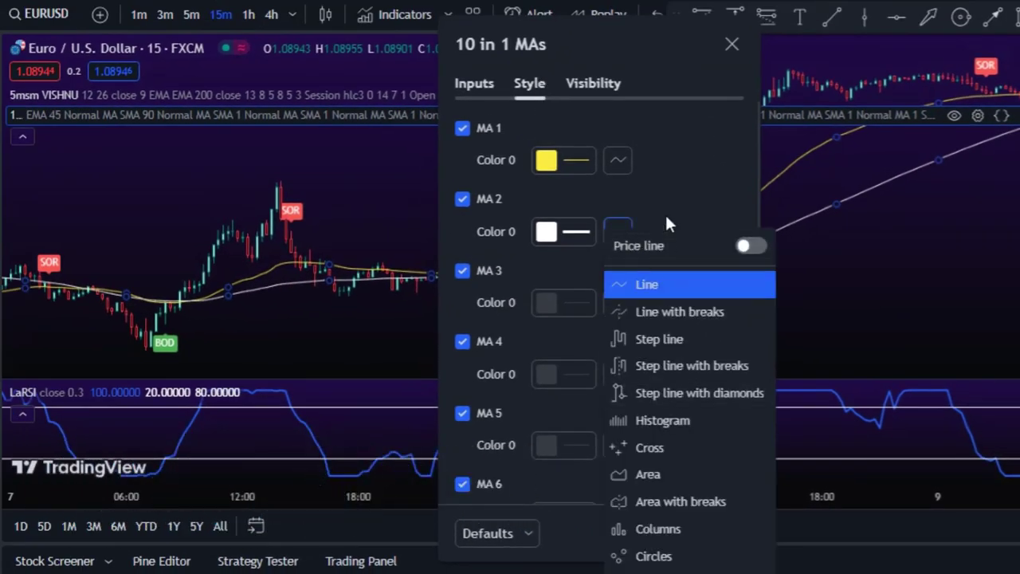
pyautogui.click(641, 192)
pyautogui.click(585, 231)
pyautogui.click(627, 562)
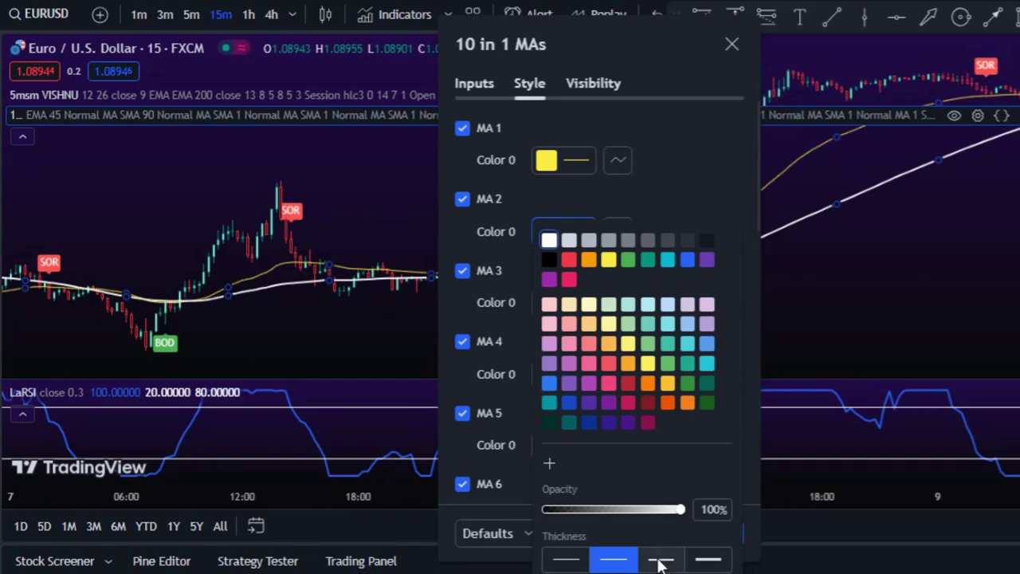
pyautogui.click(668, 164)
pyautogui.click(564, 159)
pyautogui.click(630, 514)
pyautogui.click(723, 138)
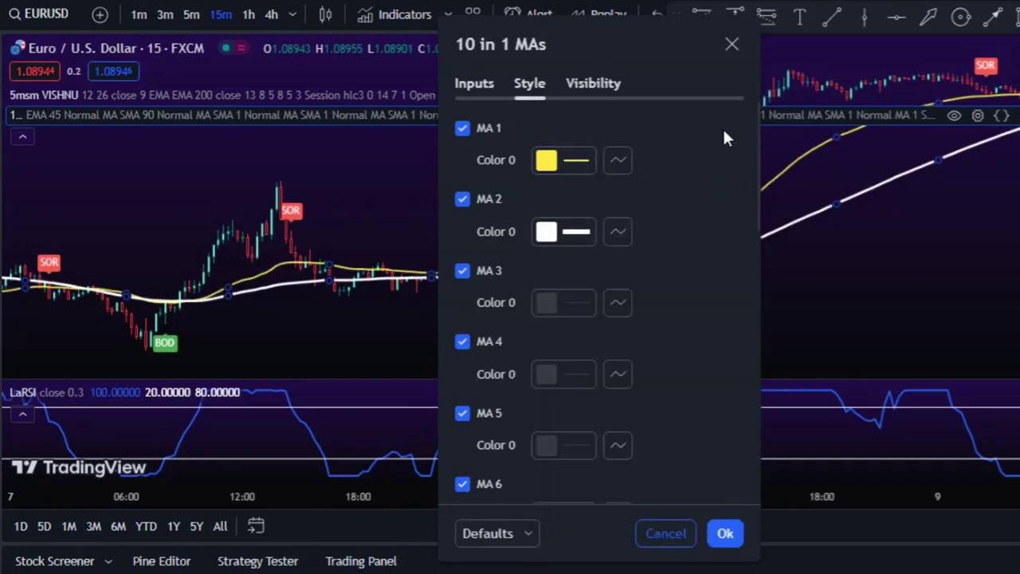
pyautogui.click(725, 534)
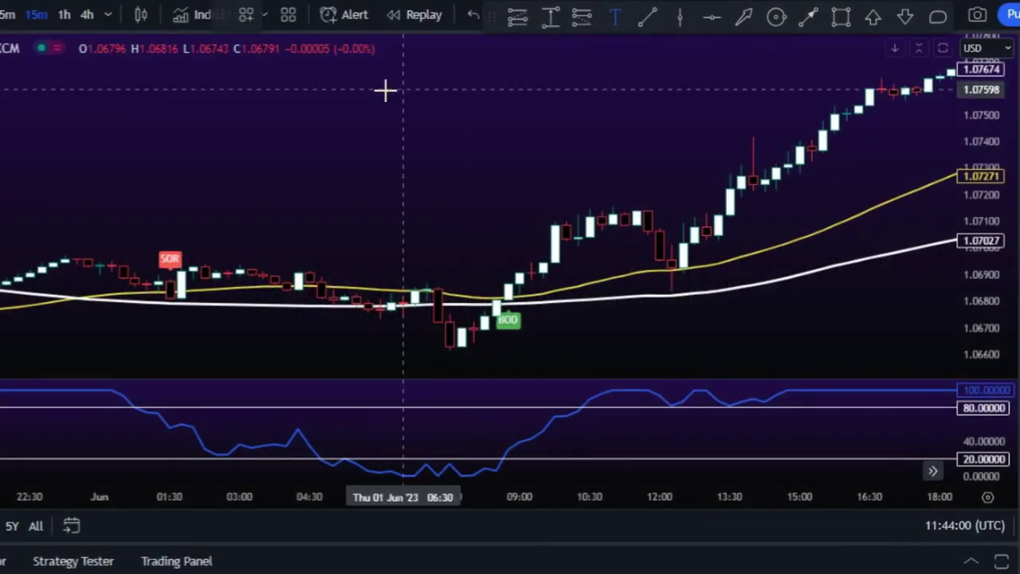
# - Place a text note above the candles reading "1- BUY SIGNAL" and "2- LAGUERRE RSI CONFIRMATION", and circle the BOD label
pyautogui.click(317, 78)
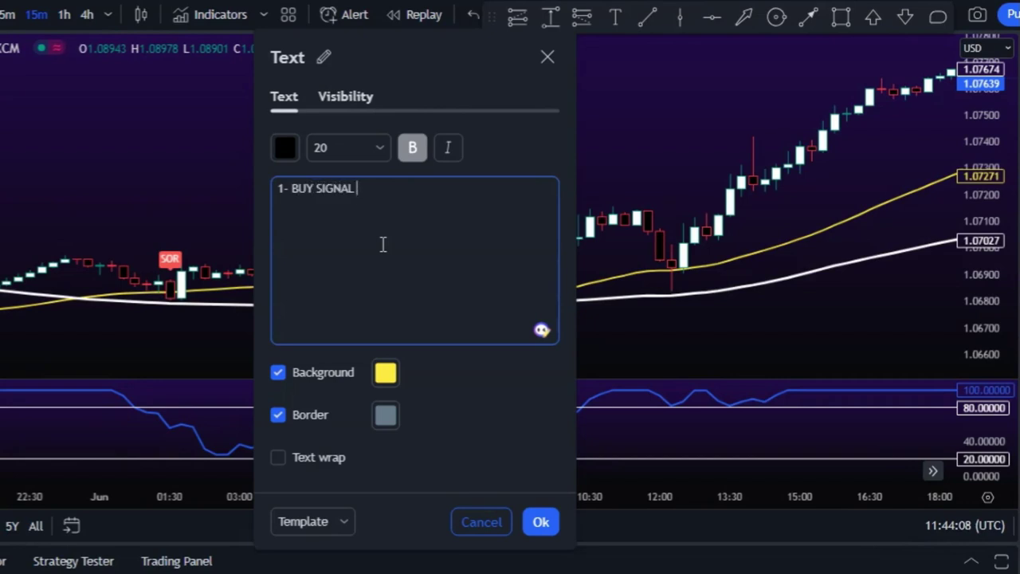
pyautogui.click(541, 522)
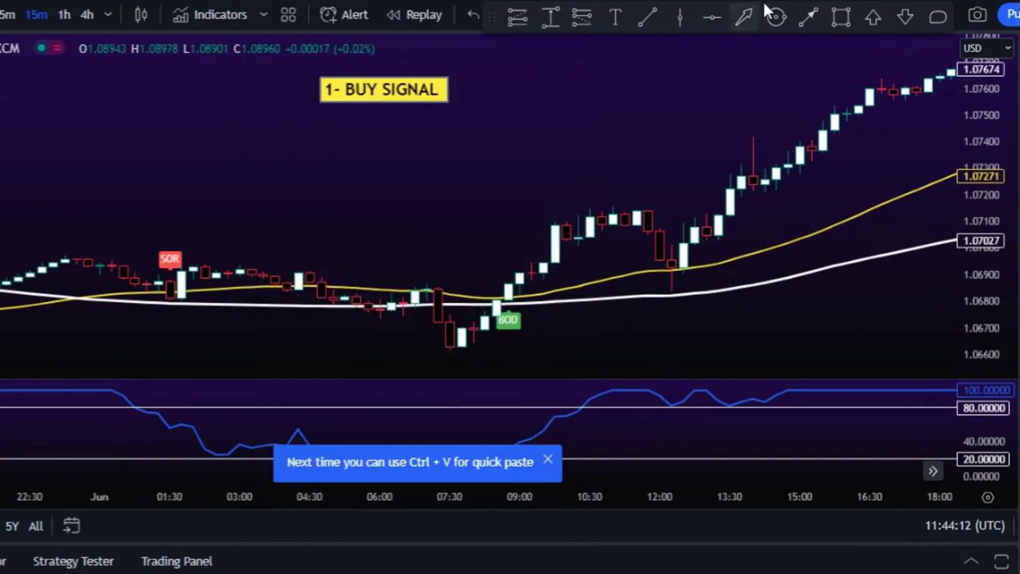
pyautogui.click(548, 459)
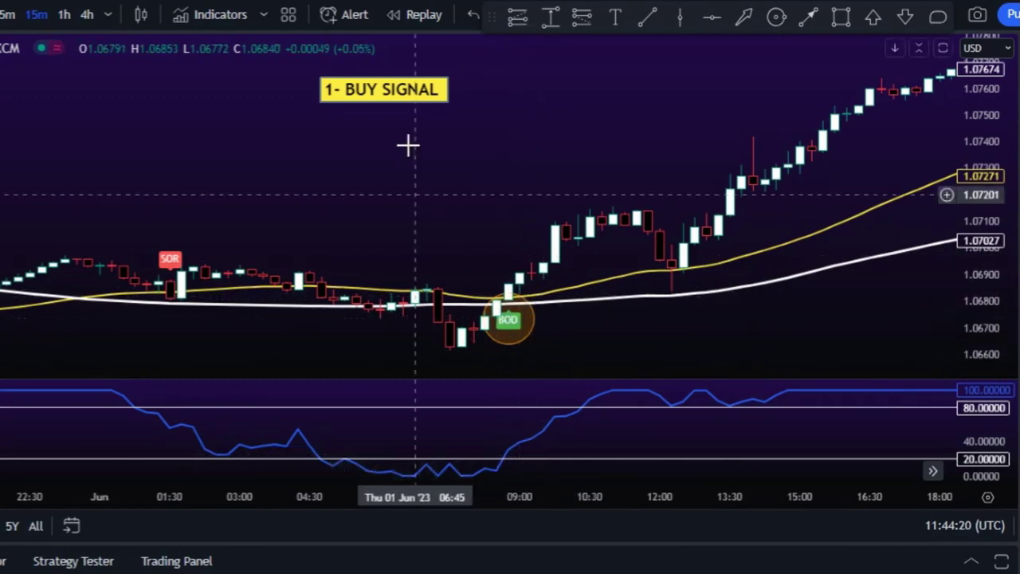
pyautogui.doubleClick(385, 89)
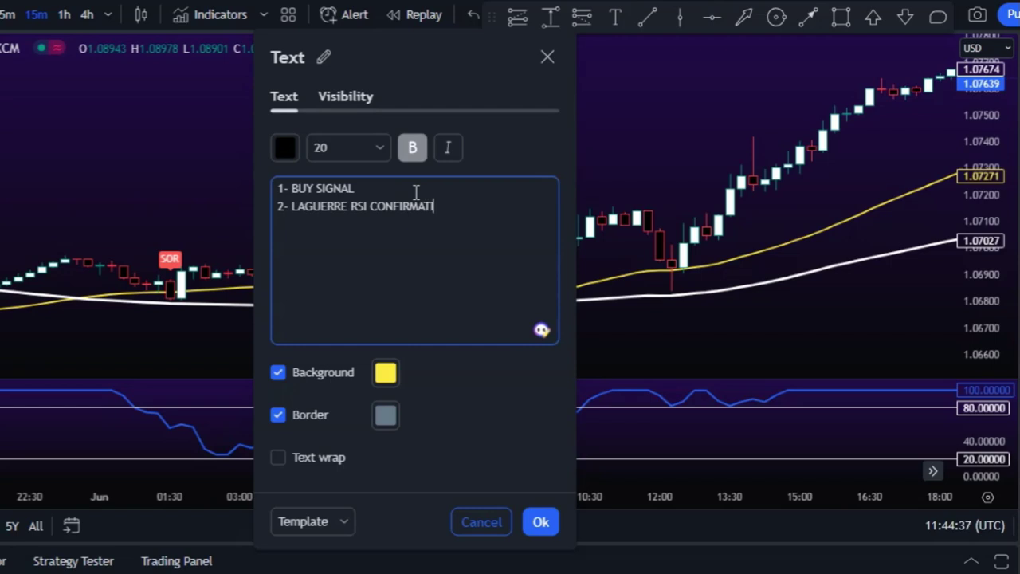
pyautogui.click(540, 523)
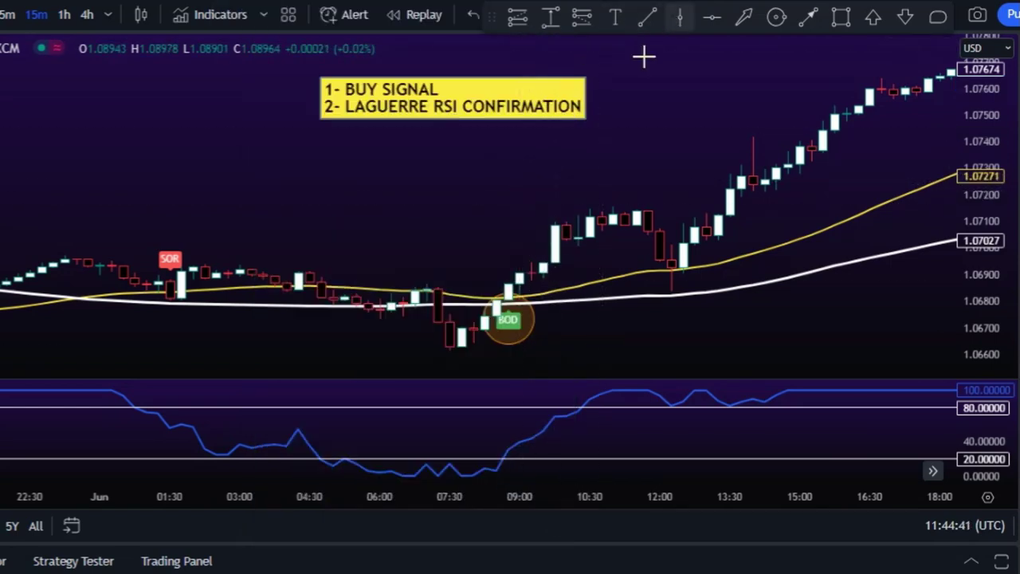
# - Draw a vertical line through the BOD candle and an arrow marker reading "BUY SIGNAL CONFIRMATION" at the Laguerre RSI's rise above 20
pyautogui.click(742, 17)
pyautogui.click(463, 425)
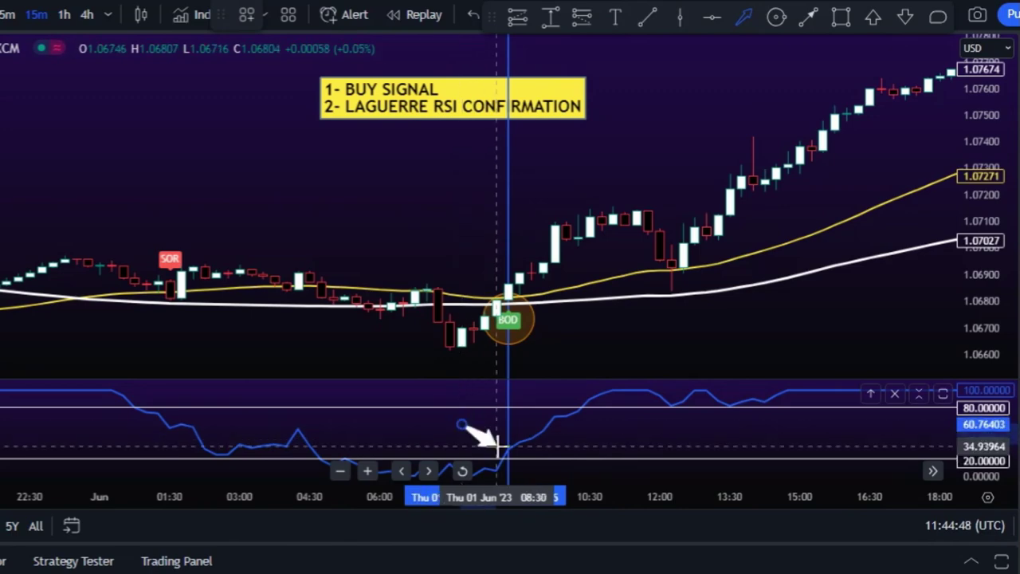
pyautogui.click(496, 446)
pyautogui.moveTo(463, 425); pyautogui.dragTo(454, 417)
pyautogui.doubleClick(462, 429)
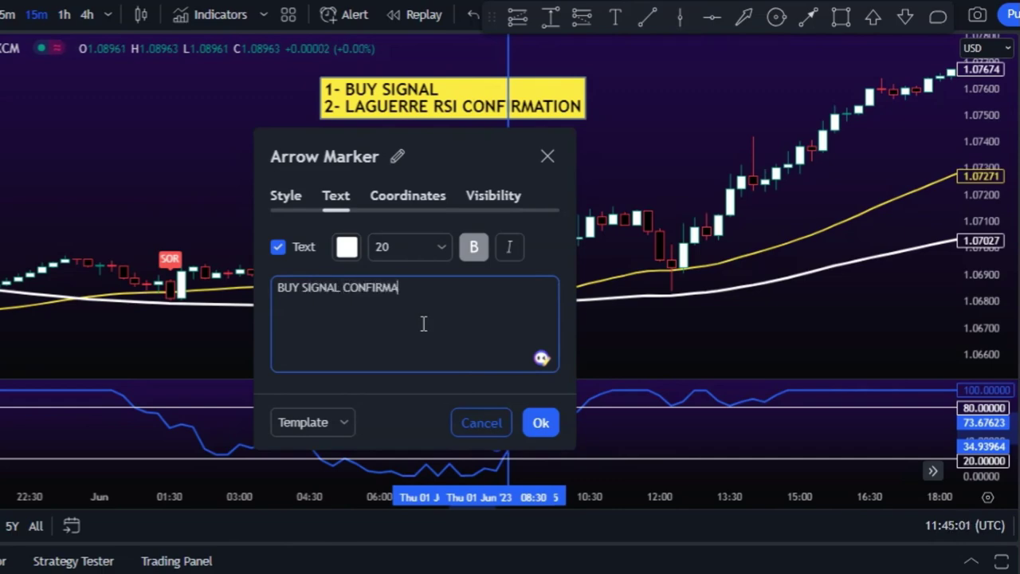
pyautogui.click(541, 425)
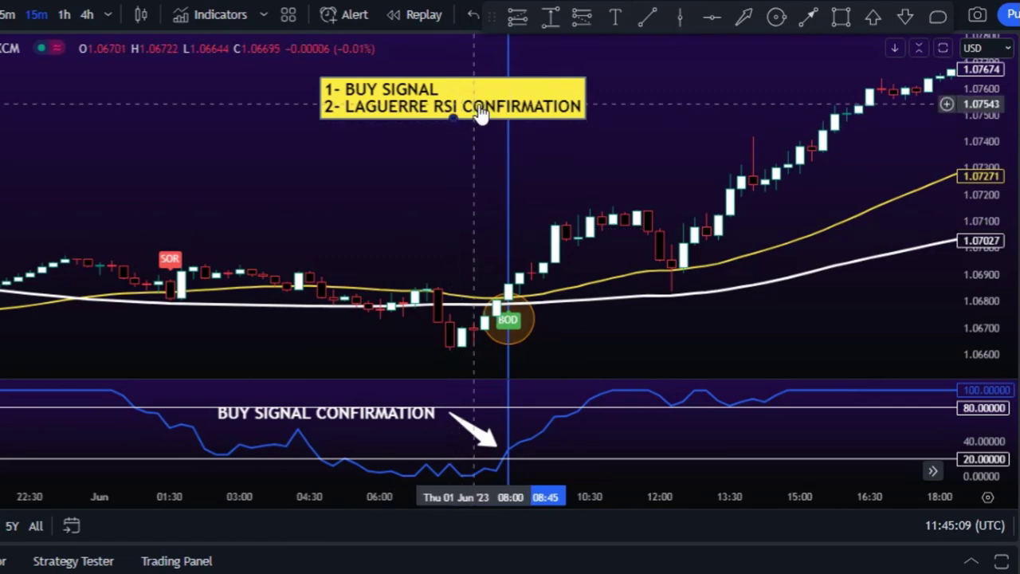
# - Add a third line, "3- TREND CONFIRMATION", to the yellow buy signal text note
pyautogui.doubleClick(545, 112)
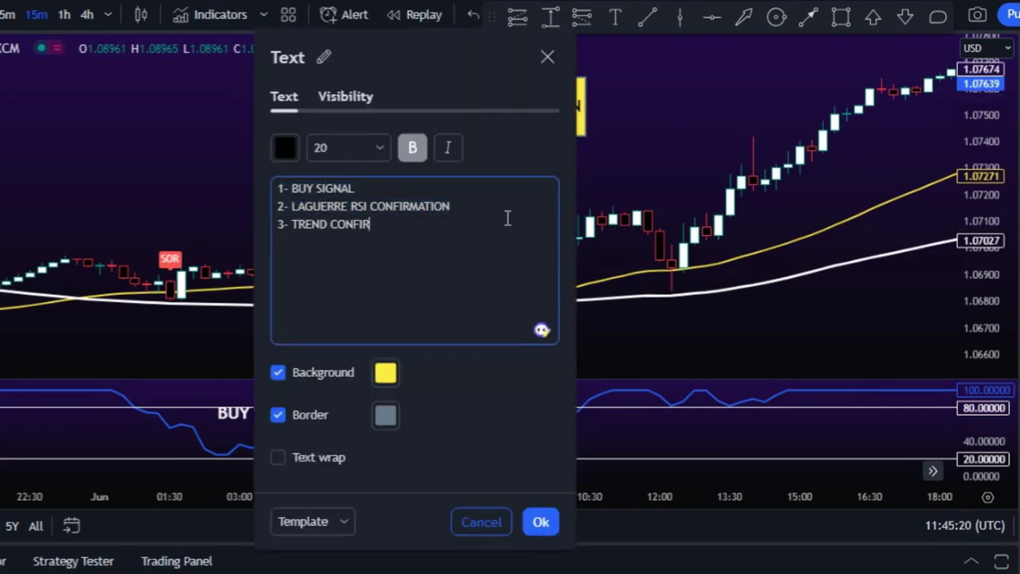
pyautogui.write('MATION')
pyautogui.click(540, 522)
# - Draw an arrow marker pointing up at the white moving average and label it "SMA 90"
pyautogui.click(744, 17)
pyautogui.click(754, 315)
pyautogui.click(706, 299)
pyautogui.doubleClick(730, 308)
pyautogui.write('S,')
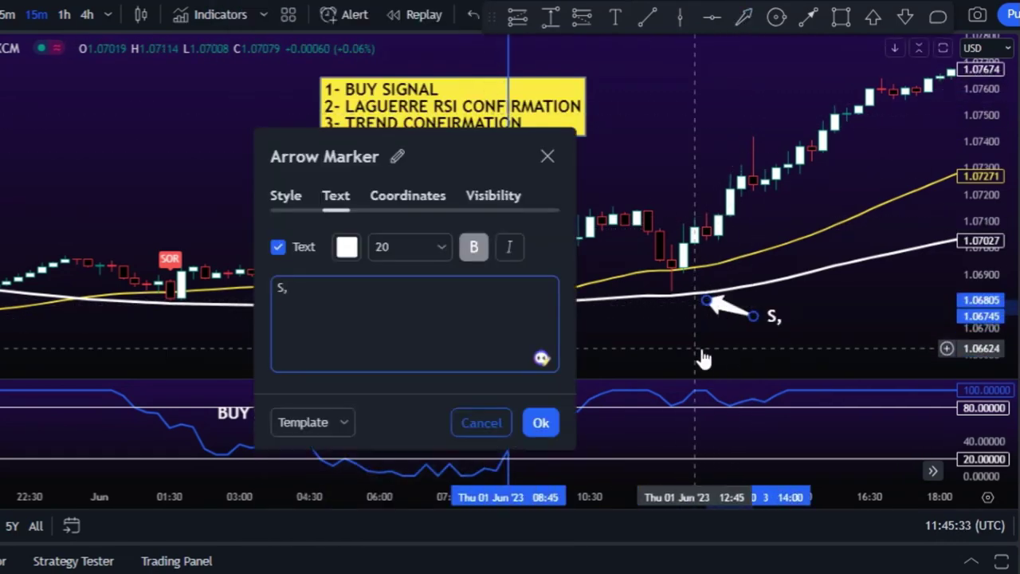
pyautogui.press('BackSpace')
pyautogui.write('MA 90')
pyautogui.click(541, 422)
# - Draw an arrow marker pointing up at the yellow moving average and label it "EMA 45"
pyautogui.click(744, 17)
pyautogui.click(637, 325)
pyautogui.click(590, 285)
pyautogui.doubleClick(613, 306)
pyautogui.click(425, 324)
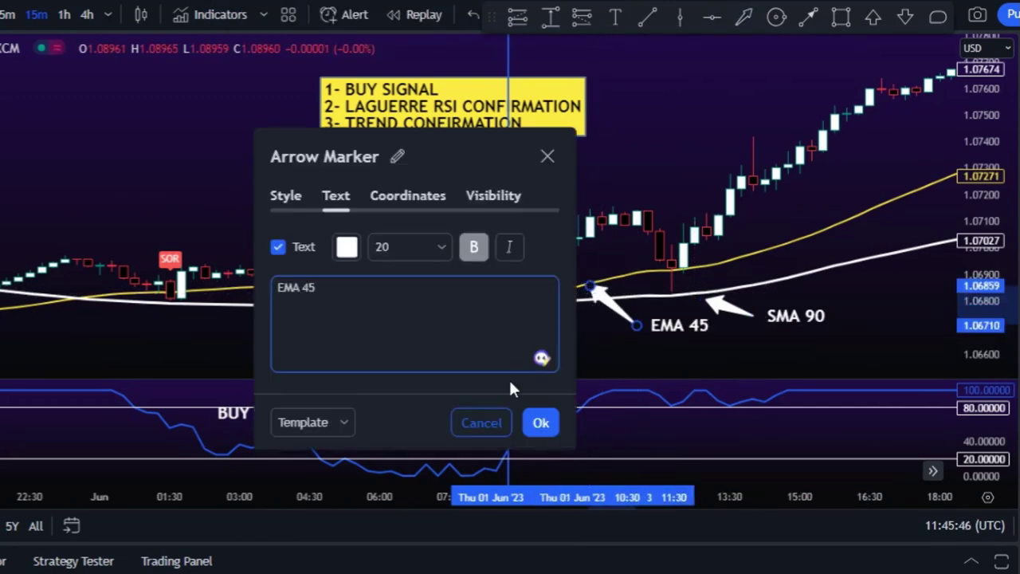
pyautogui.click(541, 423)
# - Draw an arrow marker pointing at the BOD candle and label it "SIGNAL CANDLE"
pyautogui.click(744, 16)
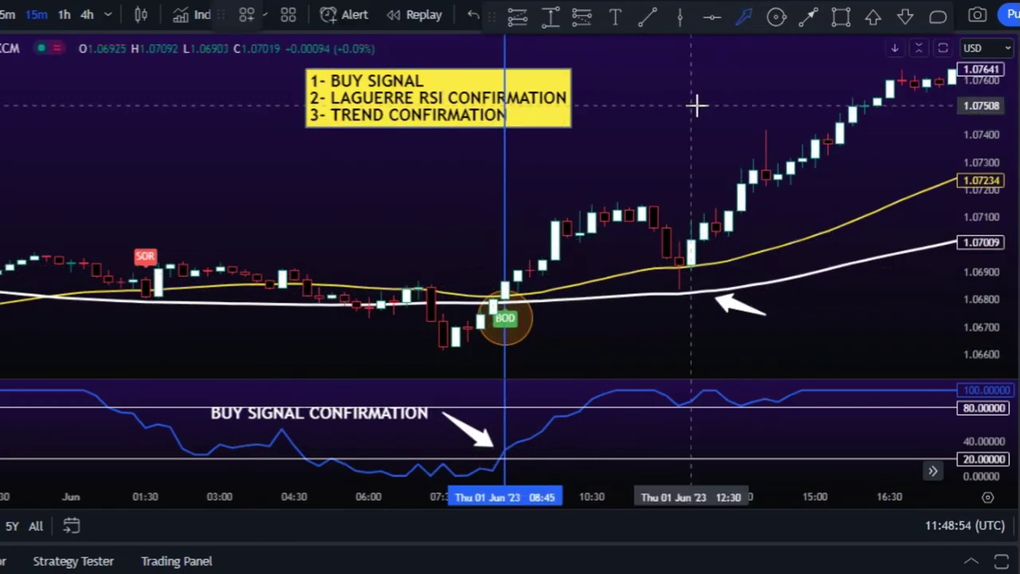
pyautogui.moveTo(489, 271); pyautogui.dragTo(433, 237)
pyautogui.write('SIGNAL CANDLE')
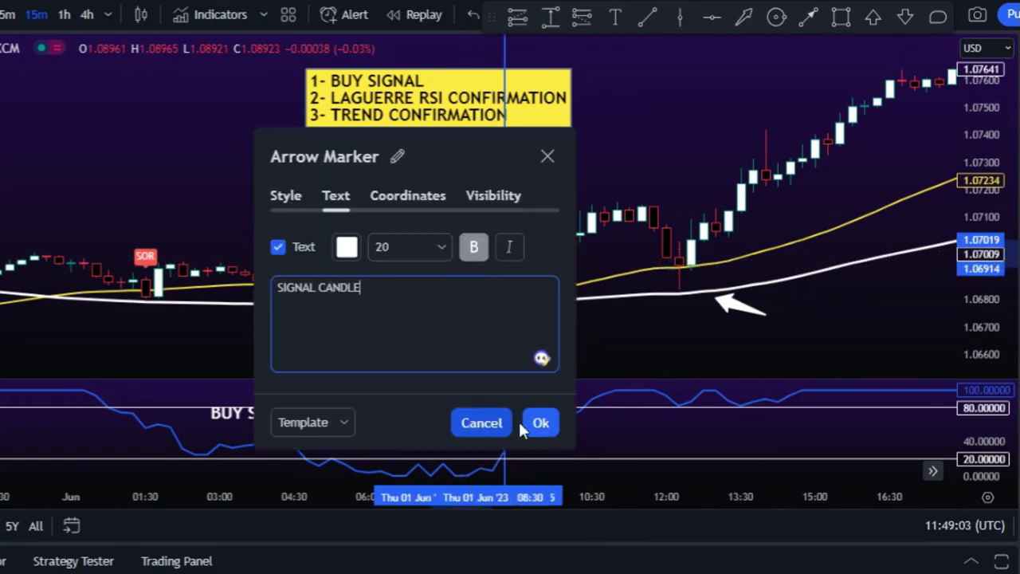
pyautogui.click(540, 422)
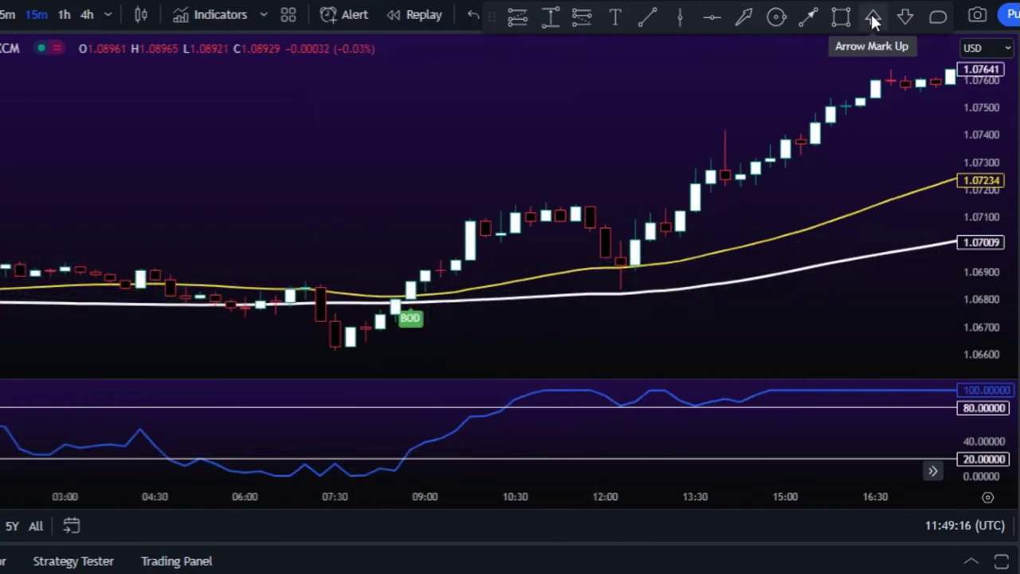
# - Place an up arrow mark below the BOD label and a long position with its entry at the BOD candle's close
pyautogui.click(873, 16)
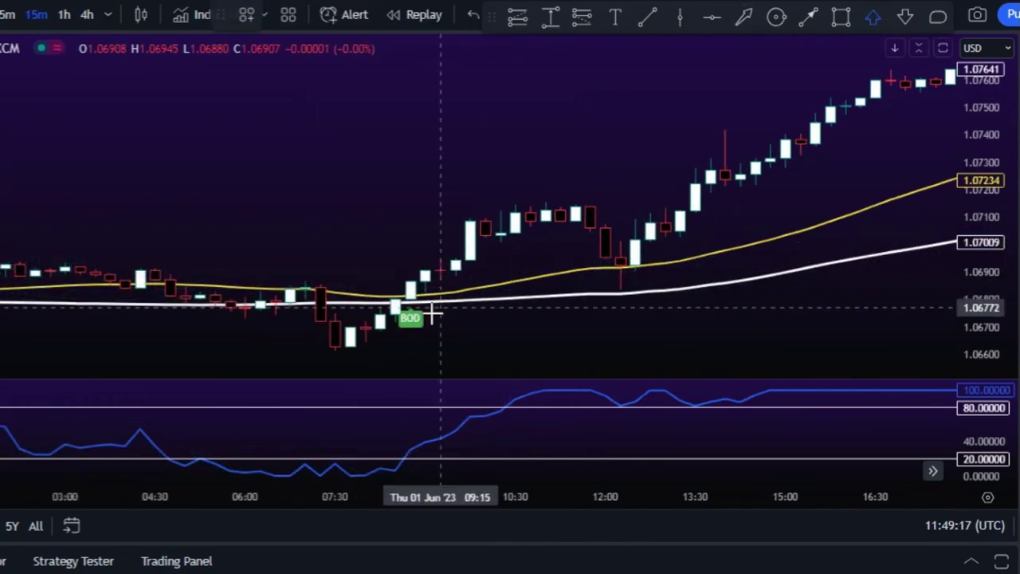
pyautogui.click(411, 349)
pyautogui.click(456, 327)
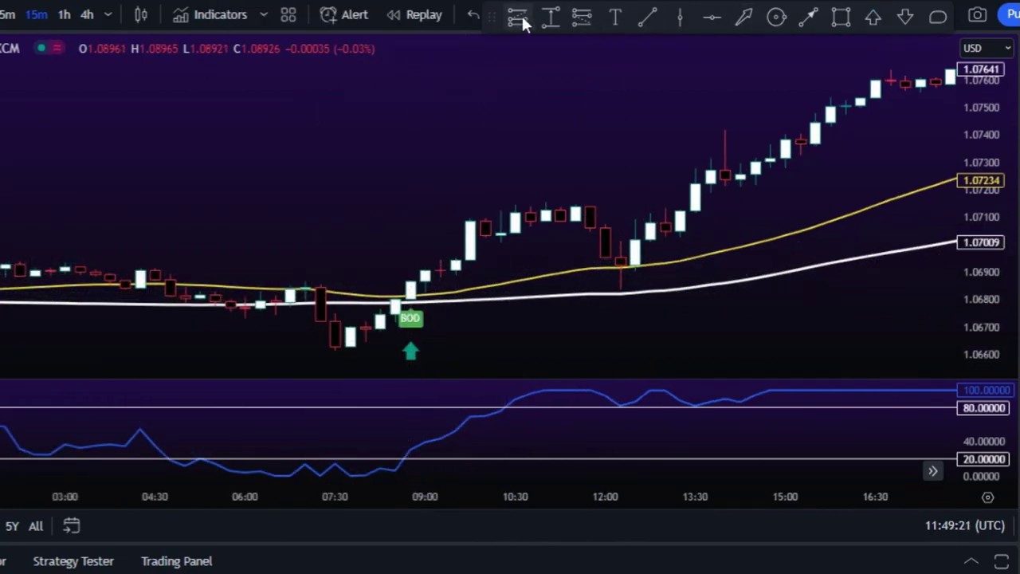
pyautogui.click(410, 279)
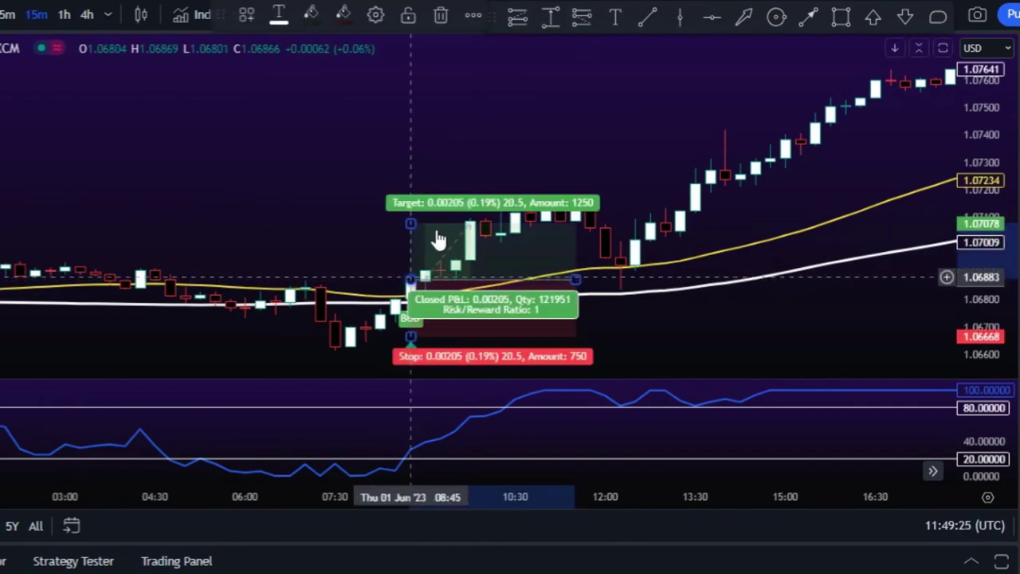
pyautogui.moveTo(399, 142); pyautogui.dragTo(473, 143)
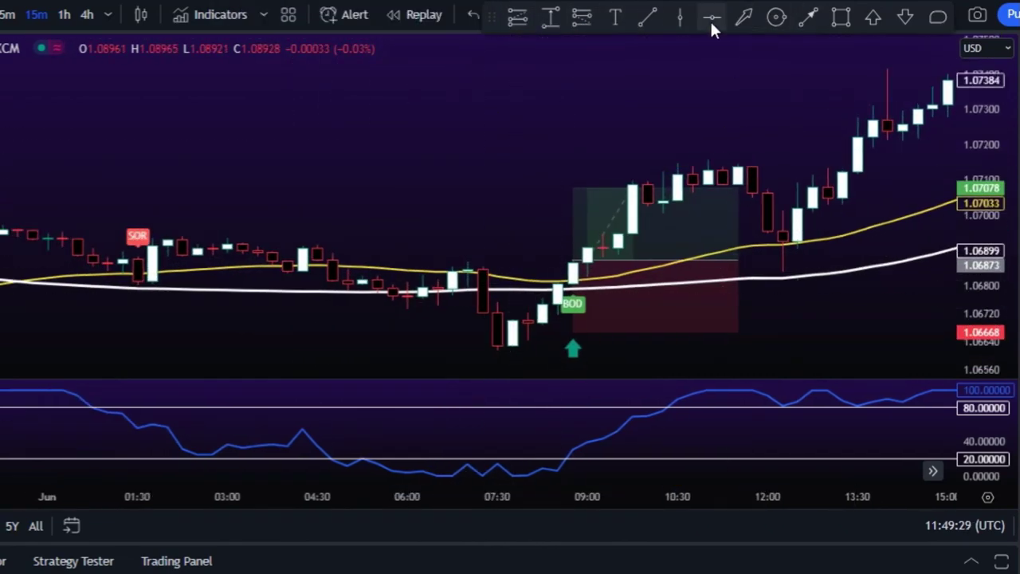
# - Draw a horizontal trend line from the 07:30 swing low to 12:15 and label it "STOPLOSS"
pyautogui.click(497, 348)
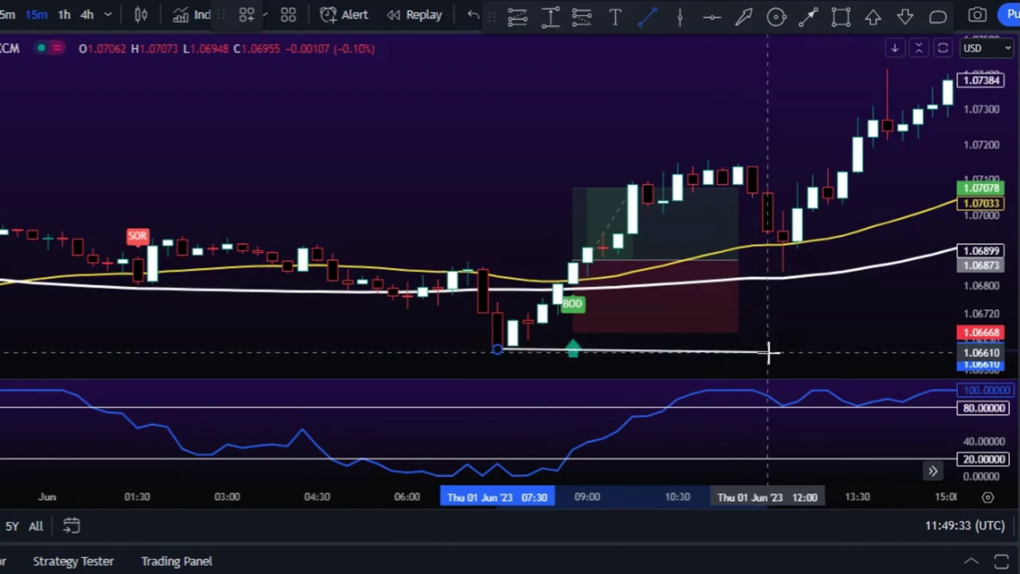
pyautogui.click(782, 348)
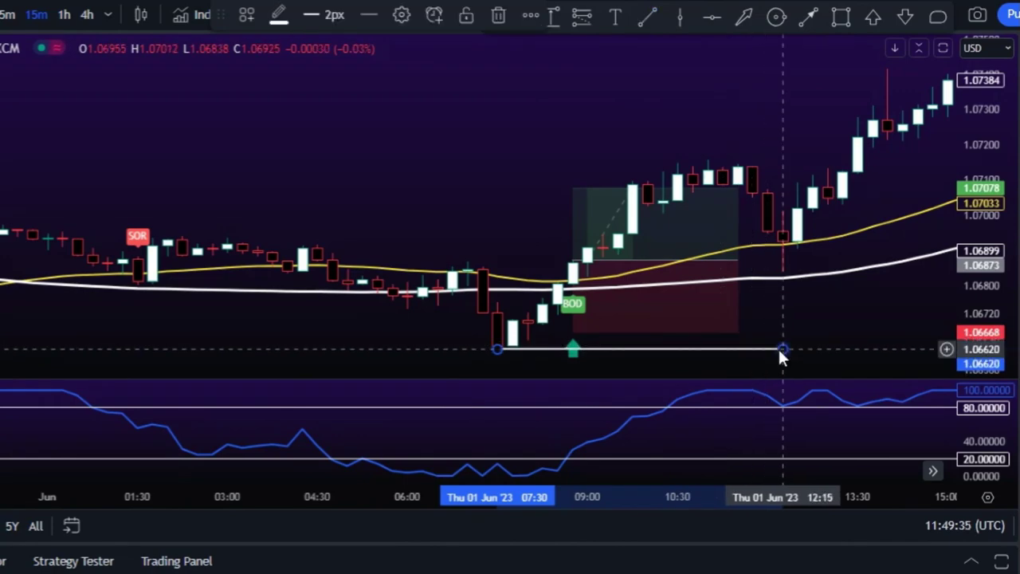
pyautogui.doubleClick(645, 349)
pyautogui.write('STOPLOSS')
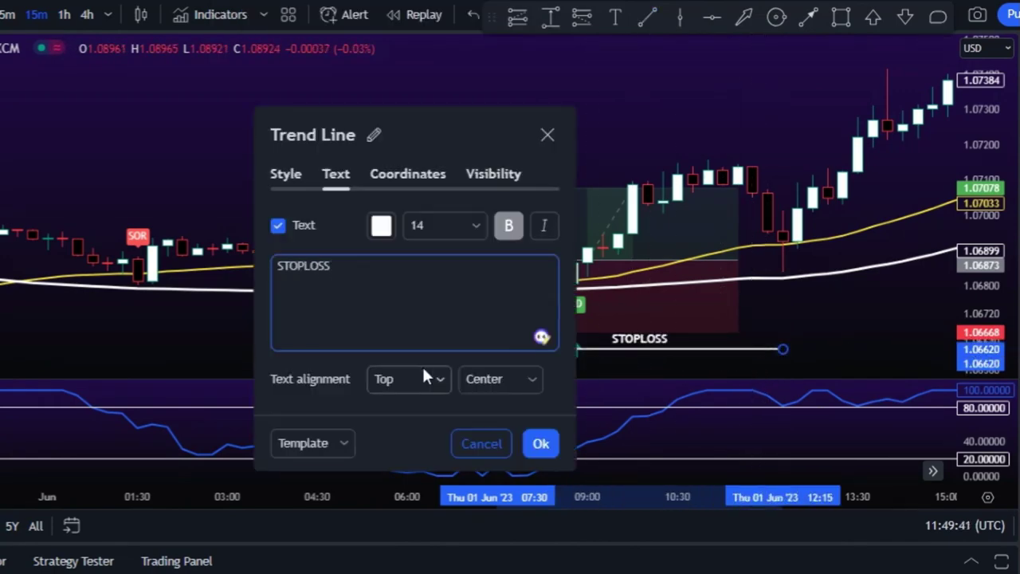
pyautogui.click(552, 447)
# - Move the long position's stop to the STOPLOSS line, raise its target to 1.07261, and extend it to about 13:30
pyautogui.moveTo(572, 330); pyautogui.dragTo(604, 360)
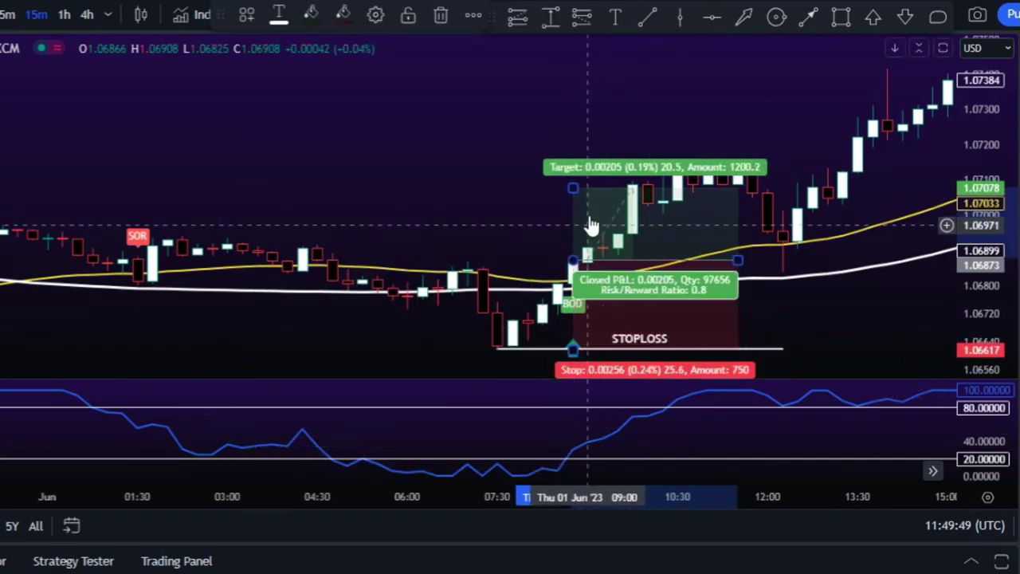
pyautogui.moveTo(573, 188); pyautogui.dragTo(574, 123)
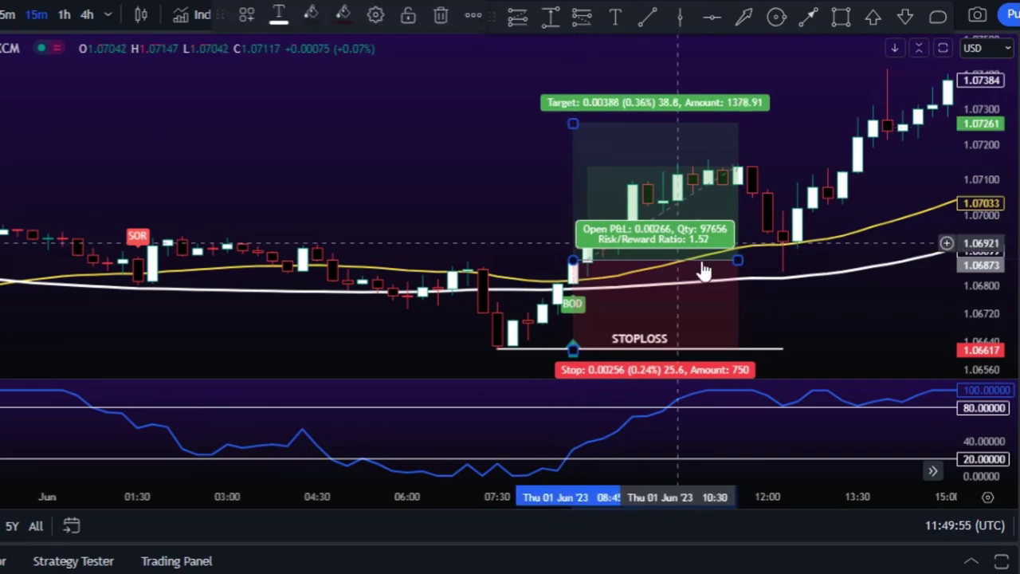
pyautogui.moveTo(738, 260); pyautogui.dragTo(858, 250)
pyautogui.click(822, 77)
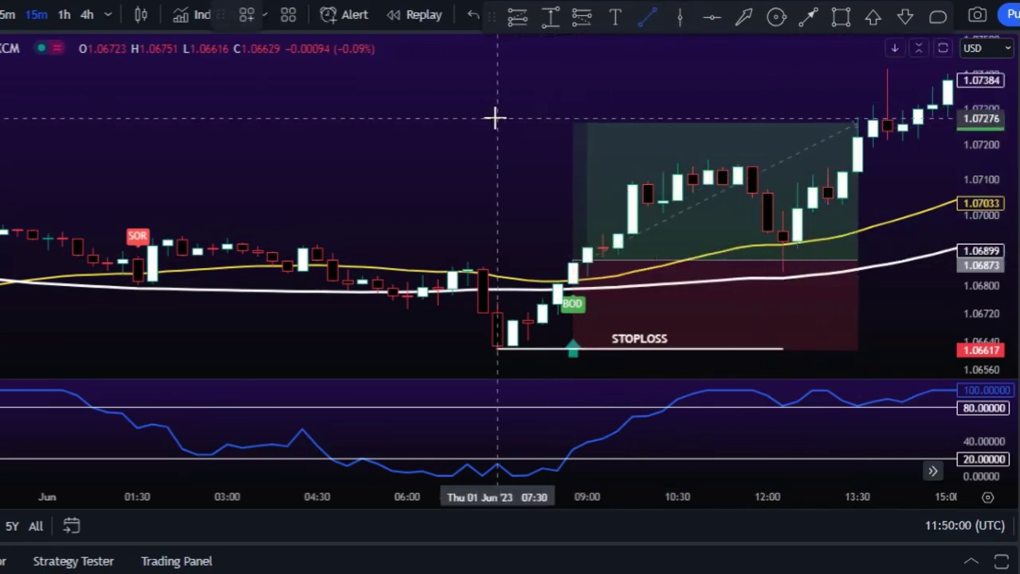
# - Draw a horizontal trend line along the long position's target from 07:30 to 13:45 and label it as the TP
pyautogui.click(497, 124)
pyautogui.click(873, 123)
pyautogui.doubleClick(550, 125)
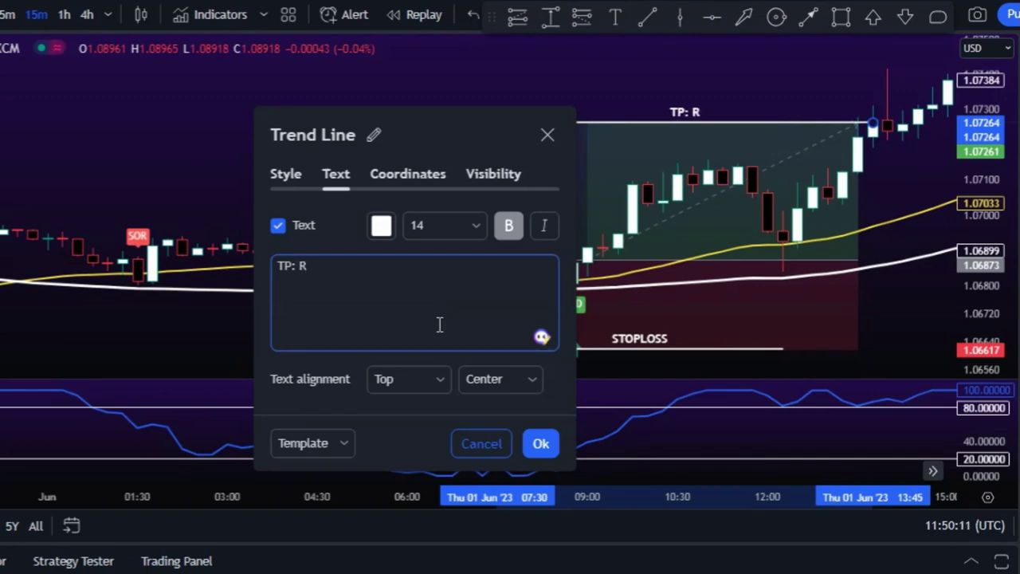
pyautogui.click(543, 446)
pyautogui.click(575, 83)
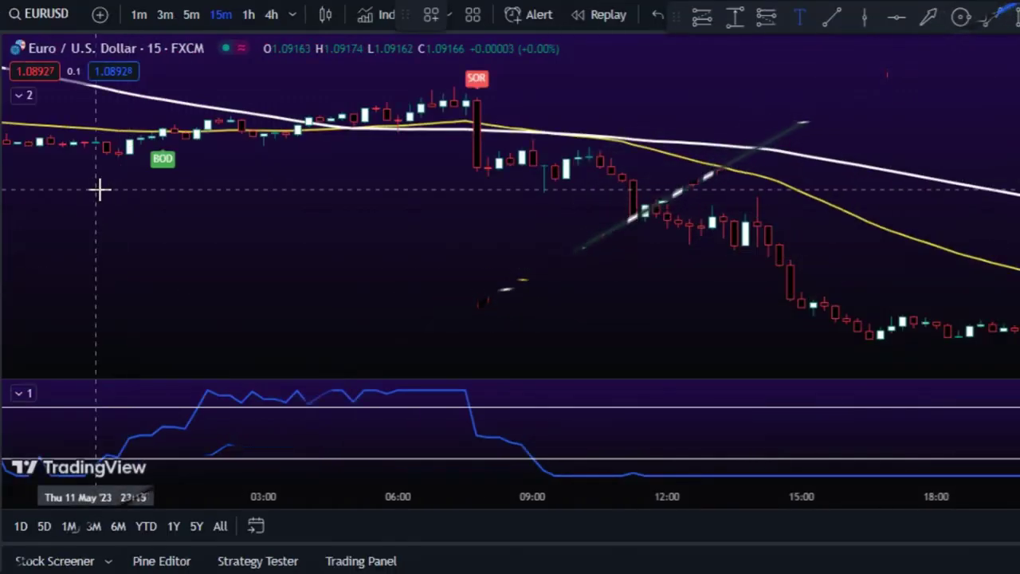
# - Place a text note reading "1- SELL SIGNAL" below the BOD label on the 12 May chart section and circle the SOR label
pyautogui.click(99, 189)
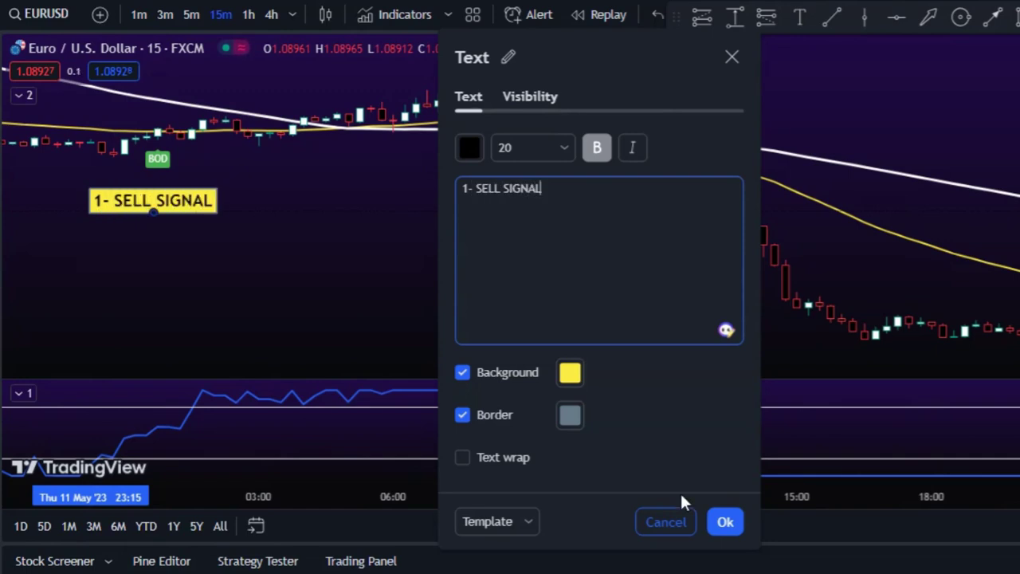
pyautogui.click(725, 523)
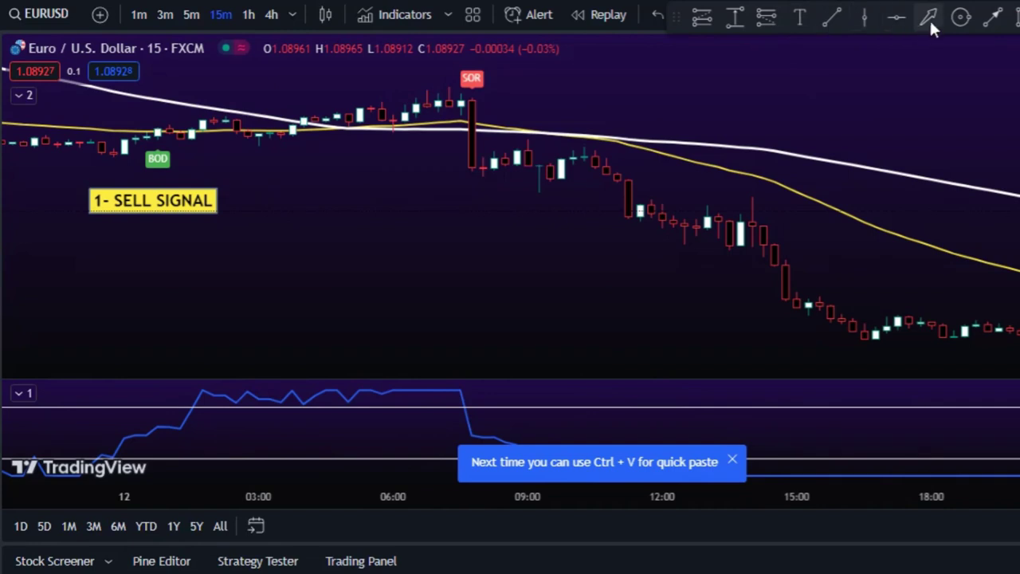
pyautogui.click(962, 22)
pyautogui.click(472, 79)
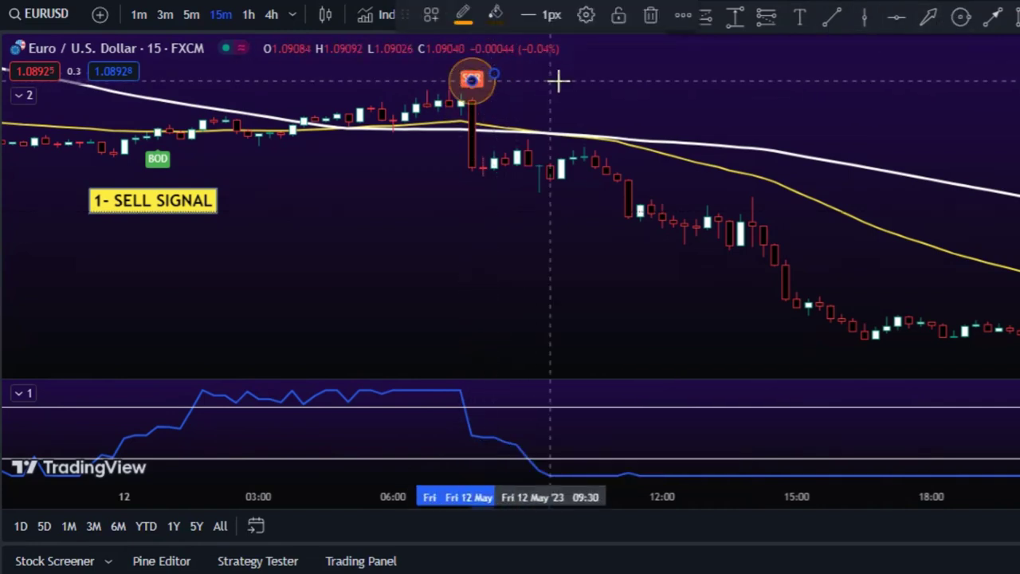
pyautogui.click(481, 81)
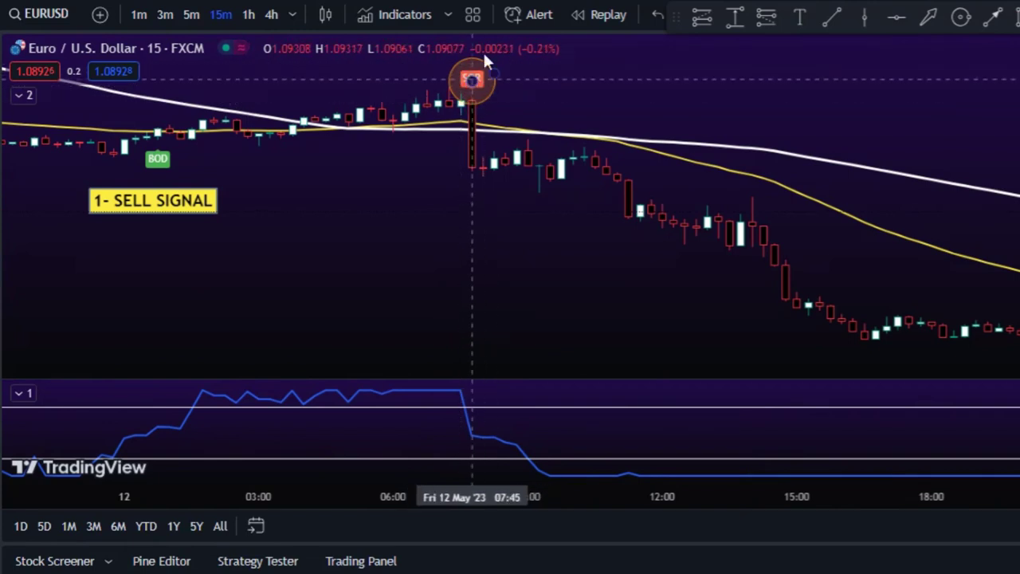
# - Add the line "2- LAGUERRE RSI INDICATOR CONFIRMATION" to the yellow note and place a vertical line at 07:45 on 12 May
pyautogui.doubleClick(212, 207)
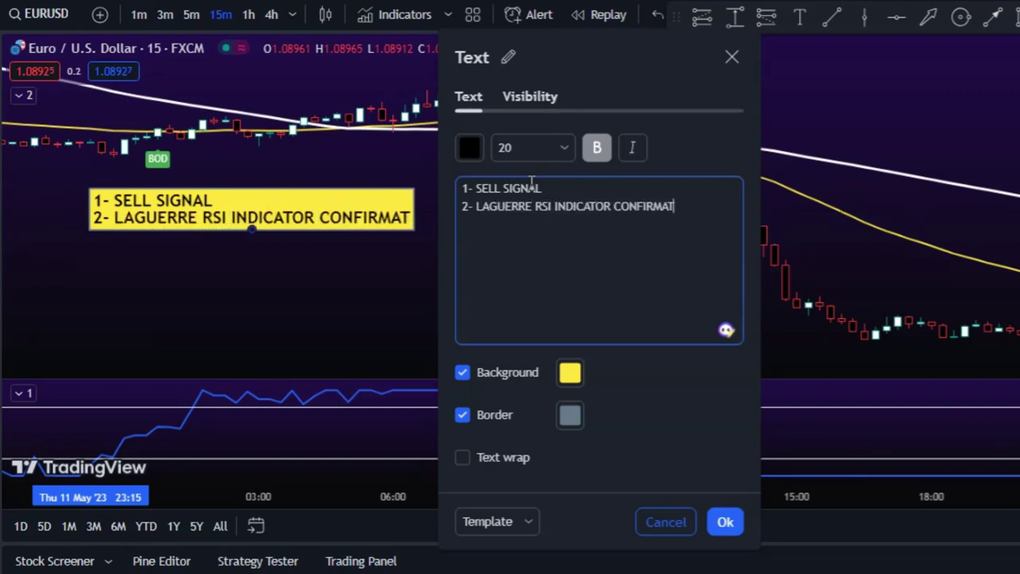
pyautogui.click(725, 522)
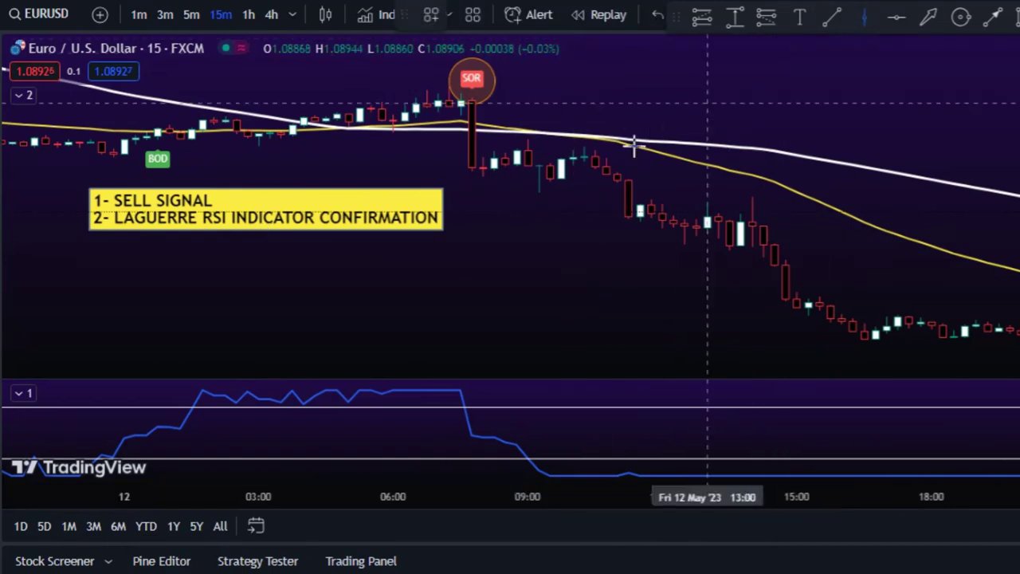
pyautogui.click(618, 318)
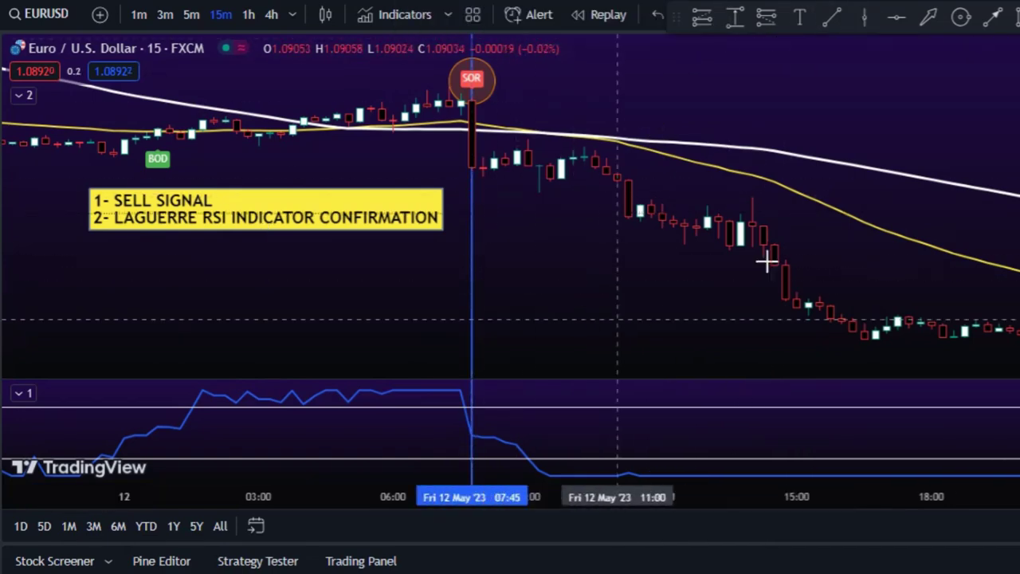
# - Draw an arrow marker pointing at the Laguerre RSI drop just after 07:45 and label it "LAGUERRE RSI CONFIRMATION"
pyautogui.click(931, 21)
pyautogui.moveTo(537, 394); pyautogui.dragTo(490, 422)
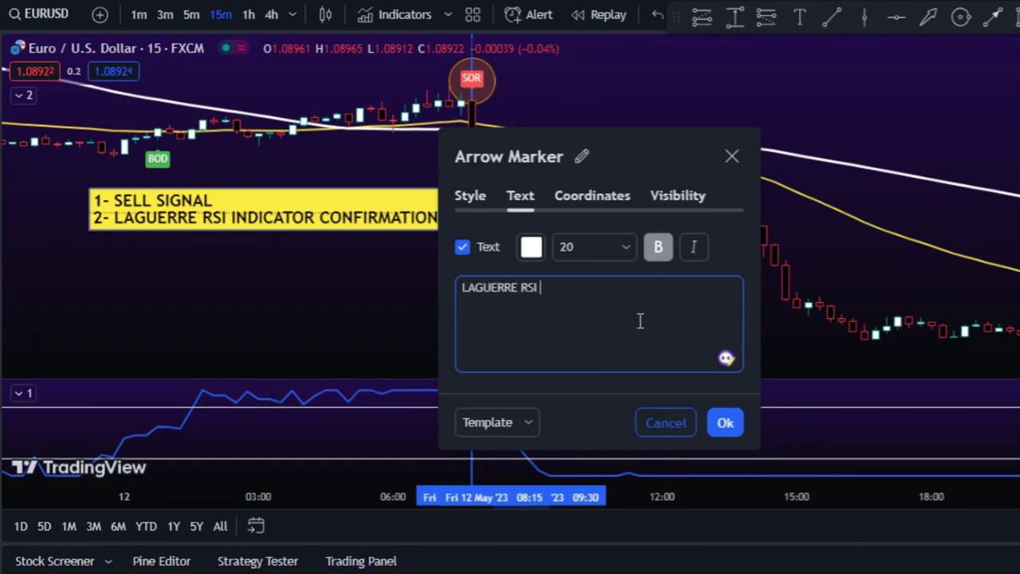
pyautogui.click(724, 423)
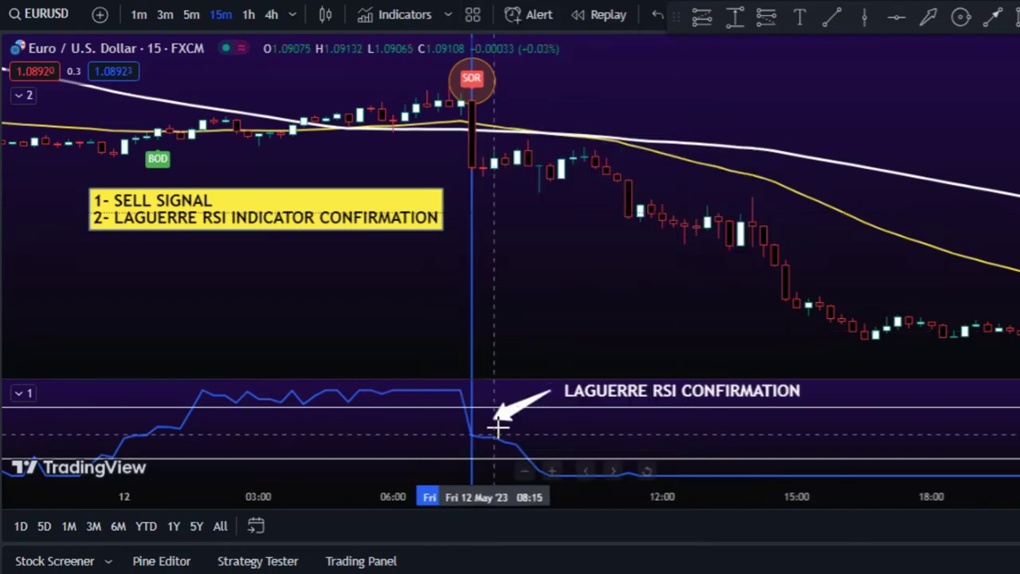
# - Add a third line reading "3- TREND CONFIRMATION" to the yellow sell signal note
pyautogui.doubleClick(407, 227)
pyautogui.click(710, 213)
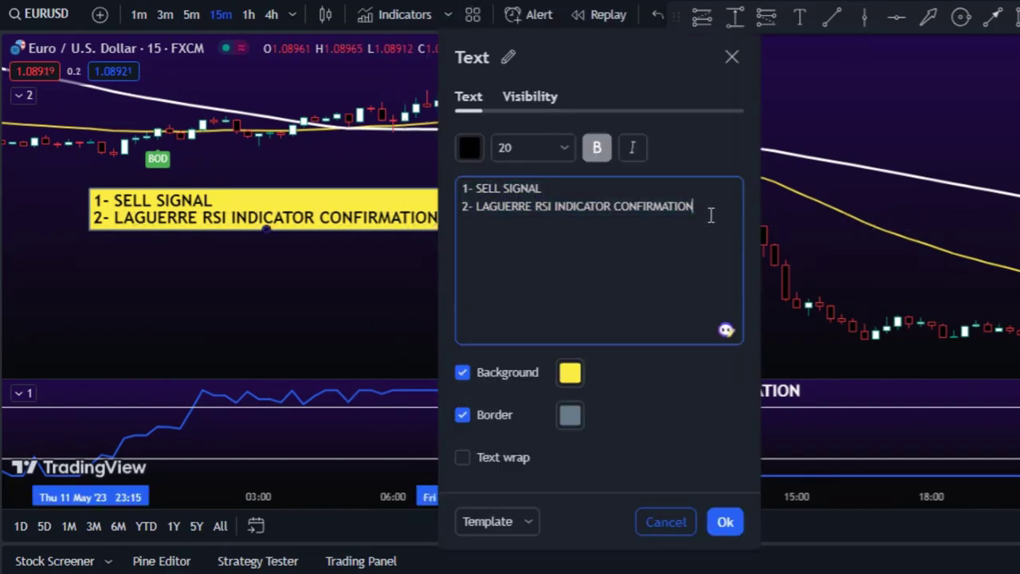
pyautogui.press('Return')
pyautogui.write('3- TREND CONFIRMATION')
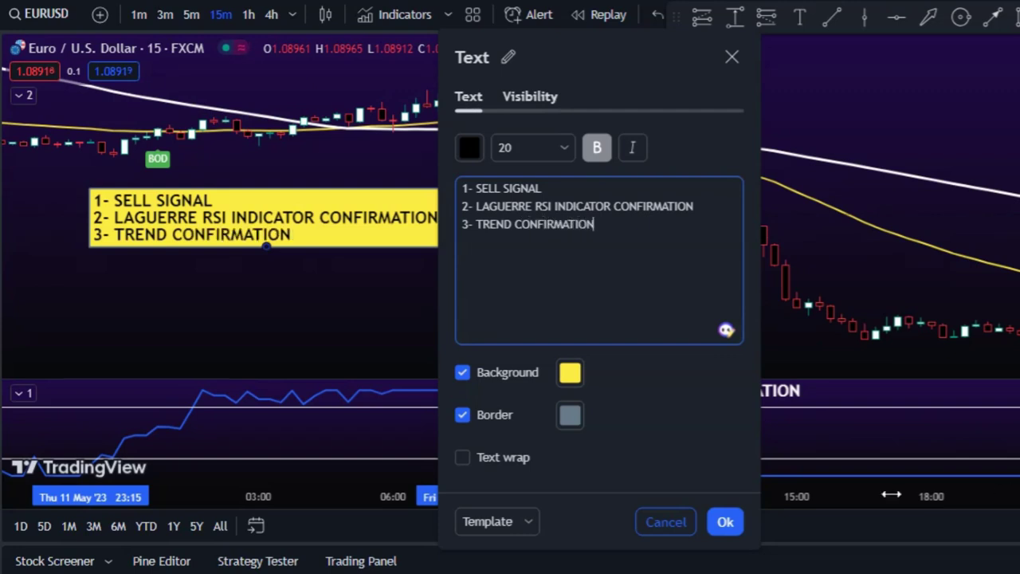
pyautogui.click(726, 521)
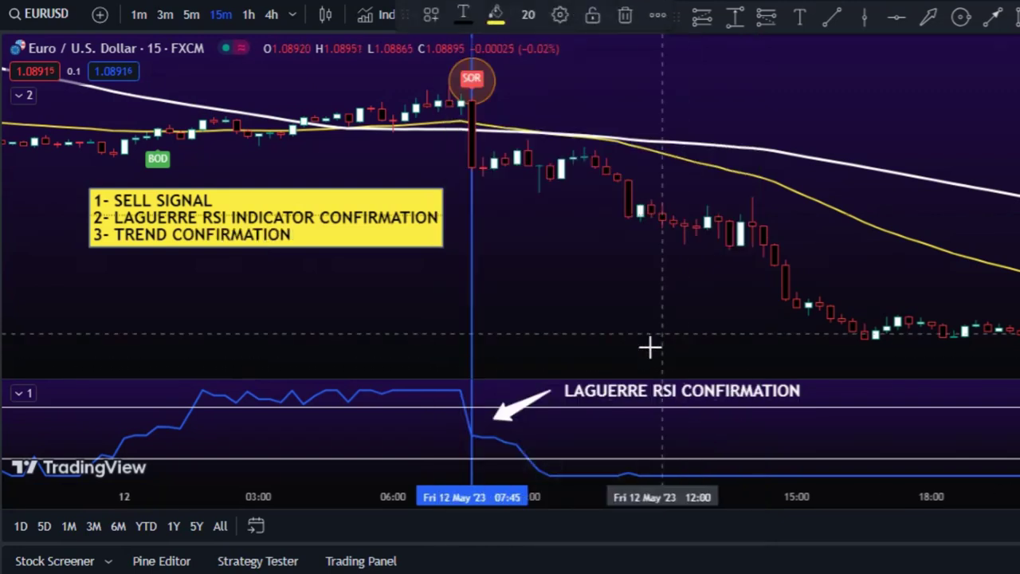
# - Draw an arrow marker pointing down at the moving averages near 12:00 and label it "MAs"
pyautogui.moveTo(709, 94); pyautogui.dragTo(662, 126)
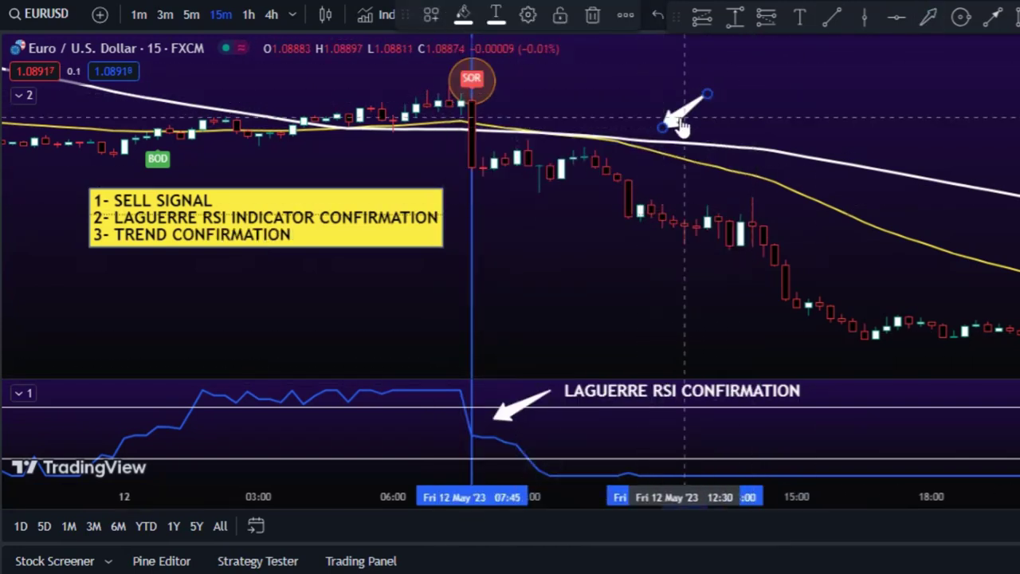
pyautogui.doubleClick(679, 124)
pyautogui.write('MAs')
pyautogui.click(725, 422)
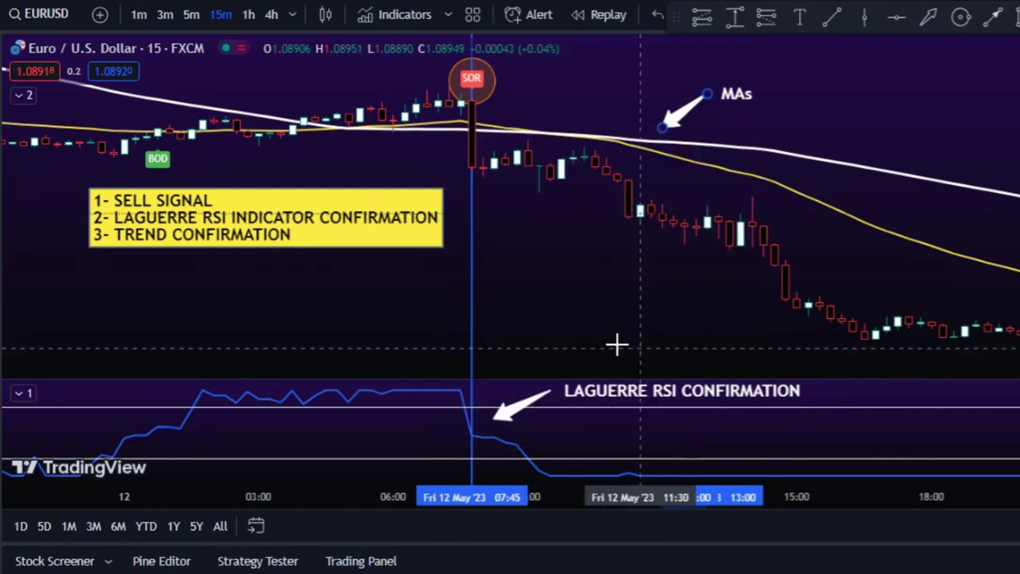
pyautogui.click(617, 343)
# - Draw an arrow marker from about 06:15 pointing at the 07:45 sell candle and edit its text label
pyautogui.click(928, 16)
pyautogui.moveTo(405, 153); pyautogui.dragTo(460, 148)
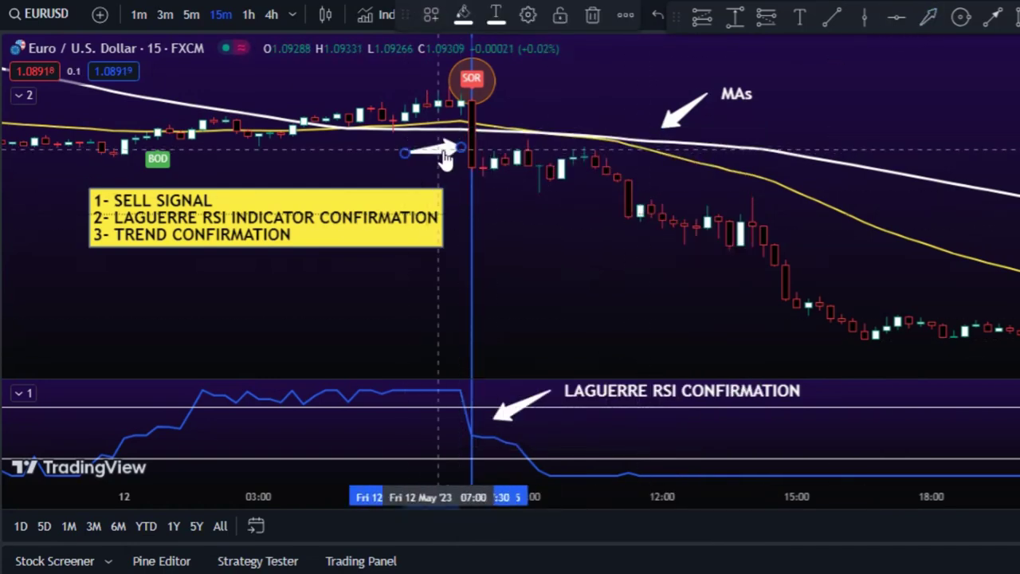
pyautogui.doubleClick(445, 153)
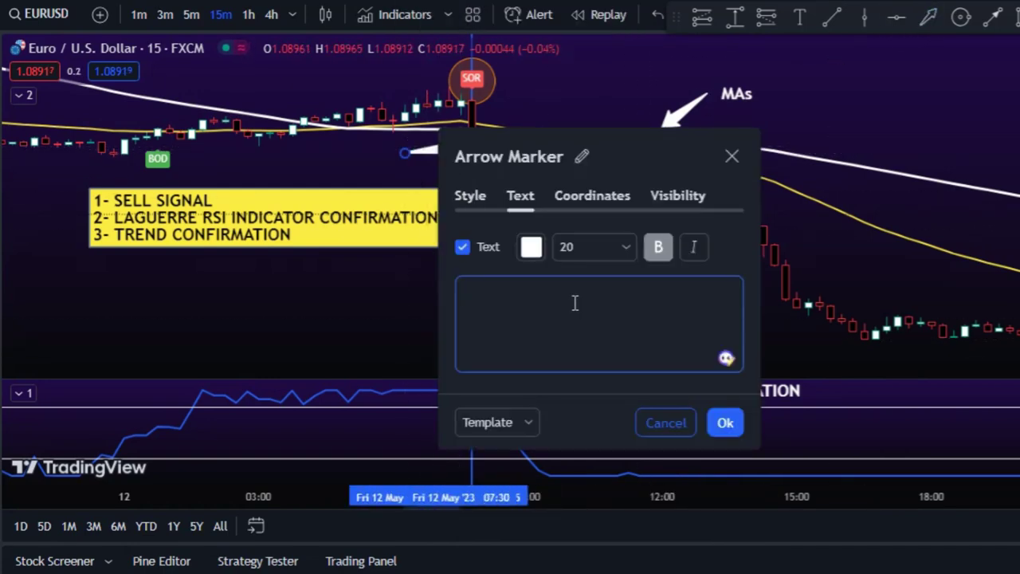
pyautogui.click(727, 422)
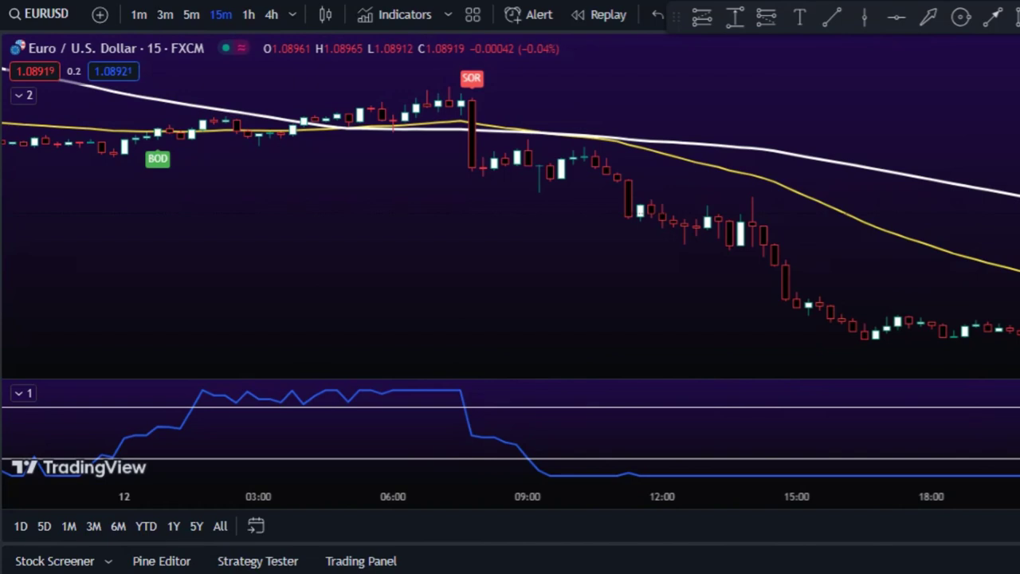
# - Place an up arrow mark below the 07:45 candle and a short position starting at that candle's close
pyautogui.click(472, 191)
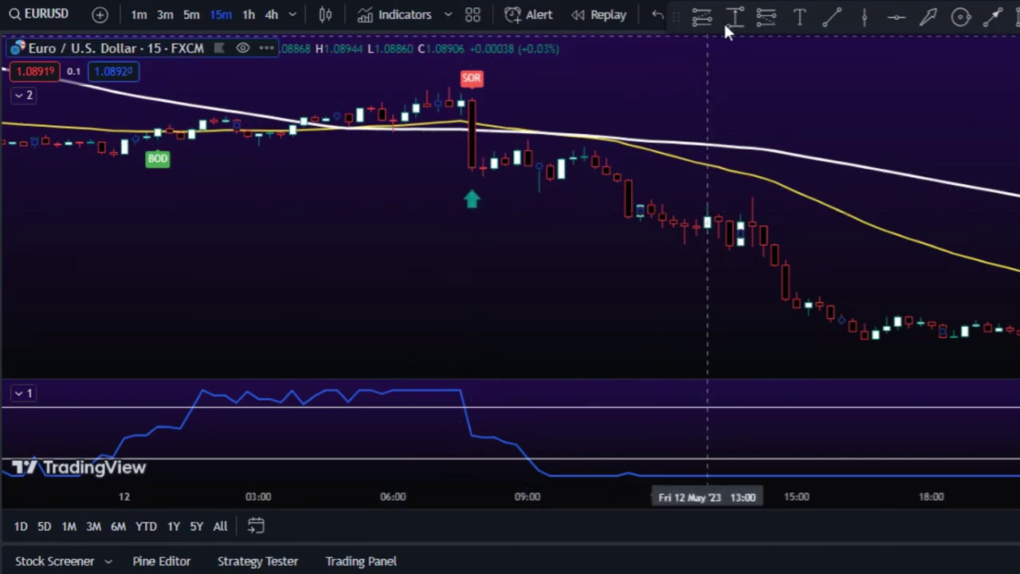
pyautogui.click(758, 23)
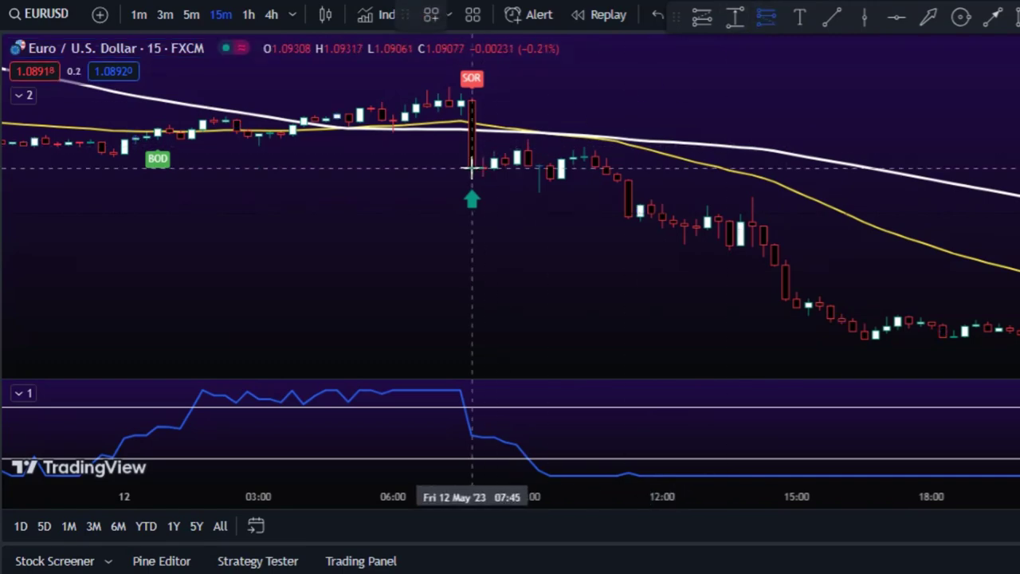
pyautogui.click(472, 167)
pyautogui.click(528, 337)
# - Raise the short position's stop above the recent swing high, to 0.00291 from the entry
pyautogui.moveTo(274, 333); pyautogui.dragTo(548, 276)
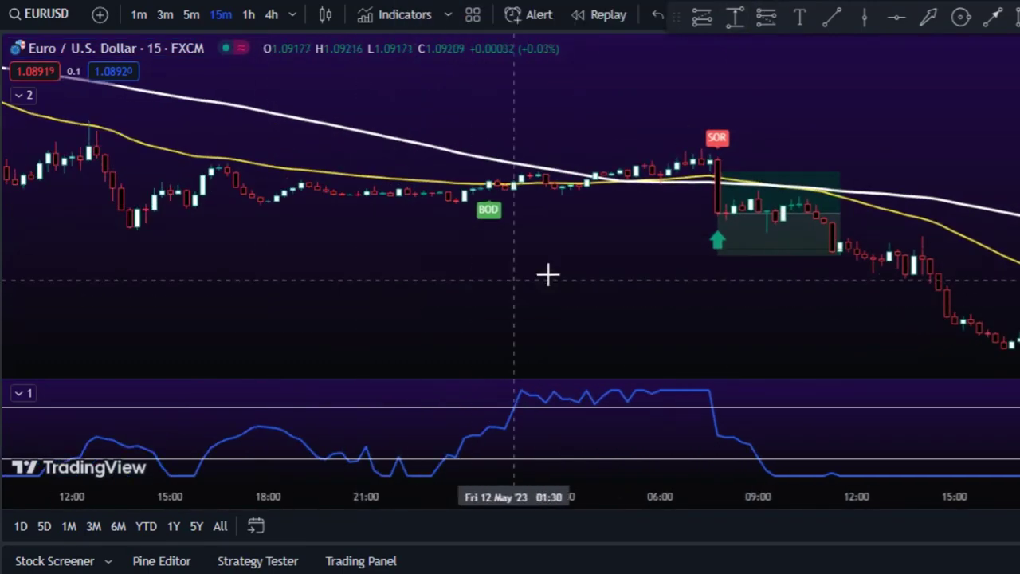
pyautogui.moveTo(679, 170); pyautogui.dragTo(684, 141)
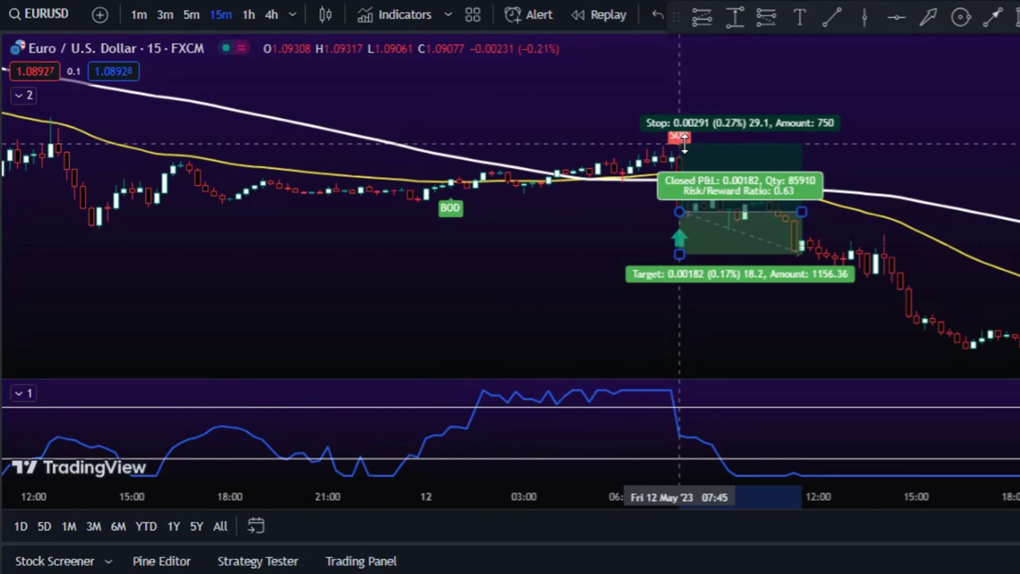
pyautogui.click(877, 103)
# - Draw a trend line along the short position's stop from 06:00 to 13:15 and label it "STOPLOSS" in size 20 text
pyautogui.scroll(3, 676, 224)
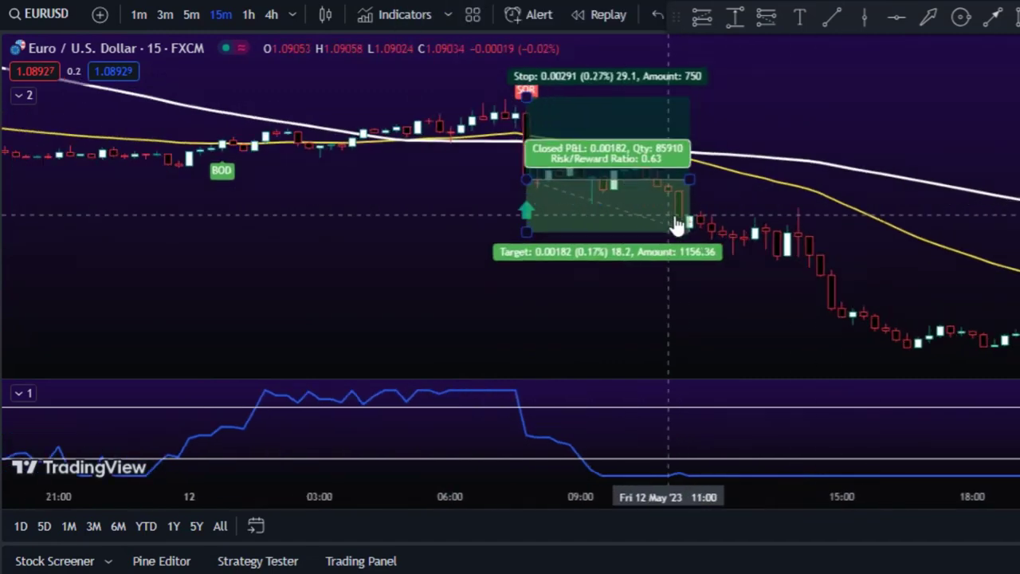
pyautogui.click(835, 19)
pyautogui.click(765, 95)
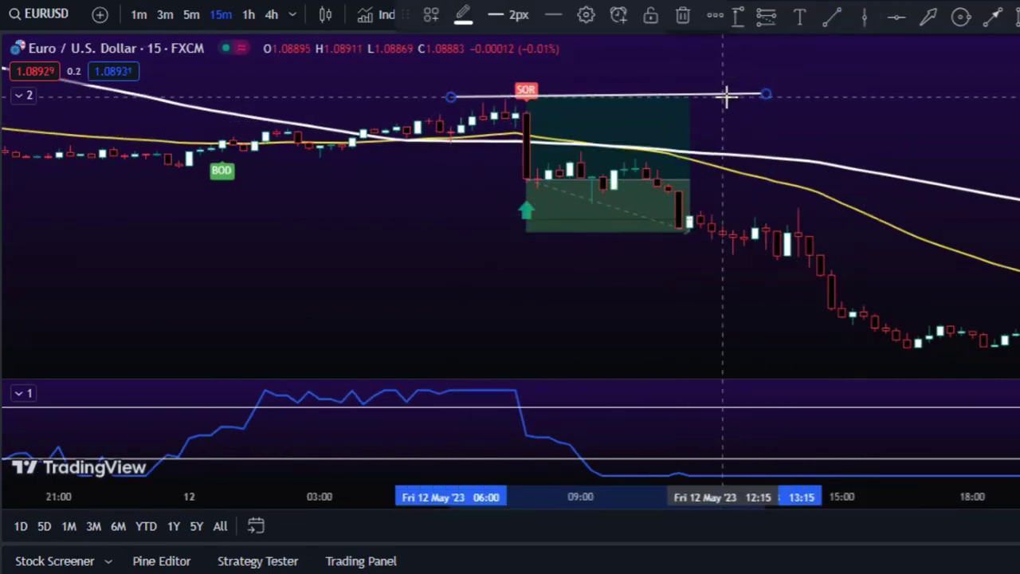
pyautogui.doubleClick(728, 96)
pyautogui.write('STOPLOSS')
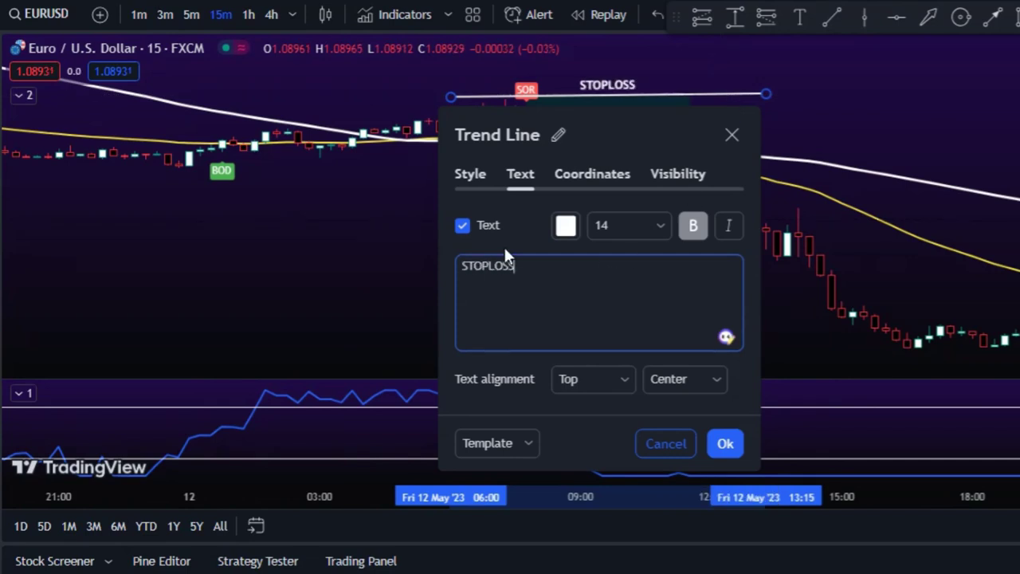
pyautogui.click(650, 226)
pyautogui.click(617, 395)
pyautogui.click(729, 445)
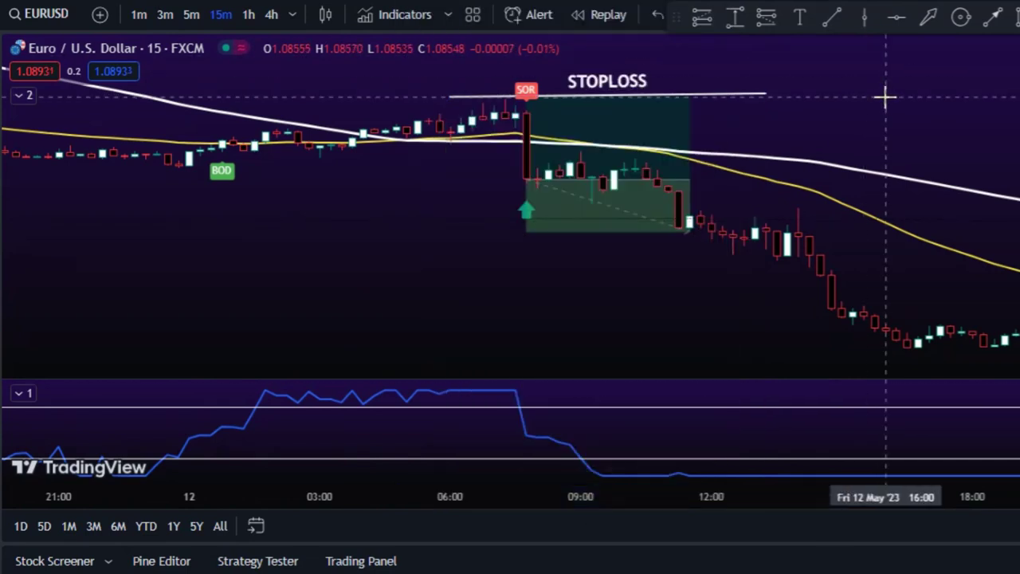
# - Lower the short position's target to 0.00438 from the entry and extend the position to about 14:30
pyautogui.moveTo(532, 233); pyautogui.dragTo(533, 303)
pyautogui.moveTo(689, 179); pyautogui.dragTo(821, 192)
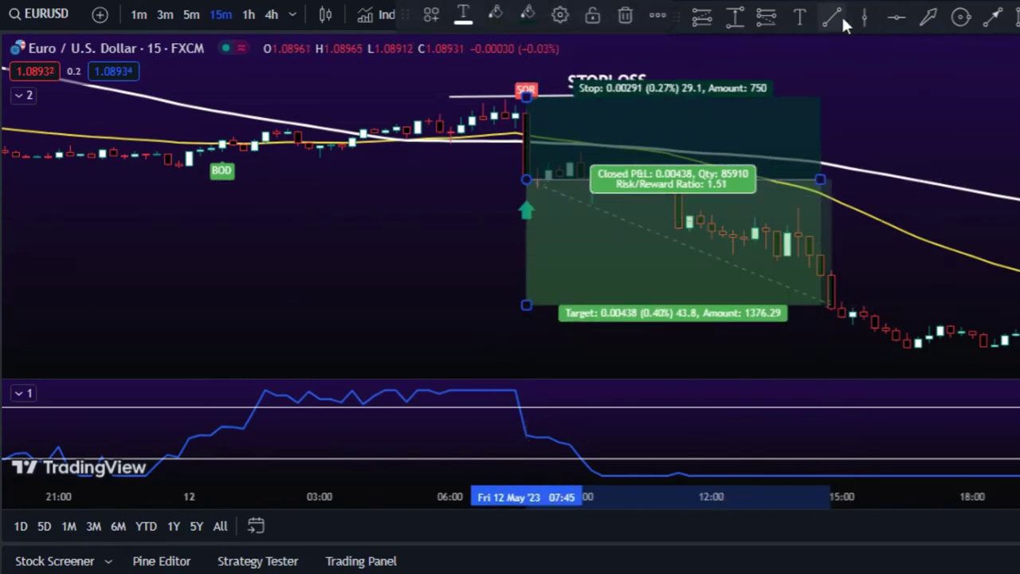
# - Draw a trend line along the short position's target starting at about 06:15 and label it "TP: R/R 1:1.5"
pyautogui.click(835, 20)
pyautogui.click(461, 307)
pyautogui.click(1019, 304)
pyautogui.doubleClick(977, 305)
pyautogui.click(656, 335)
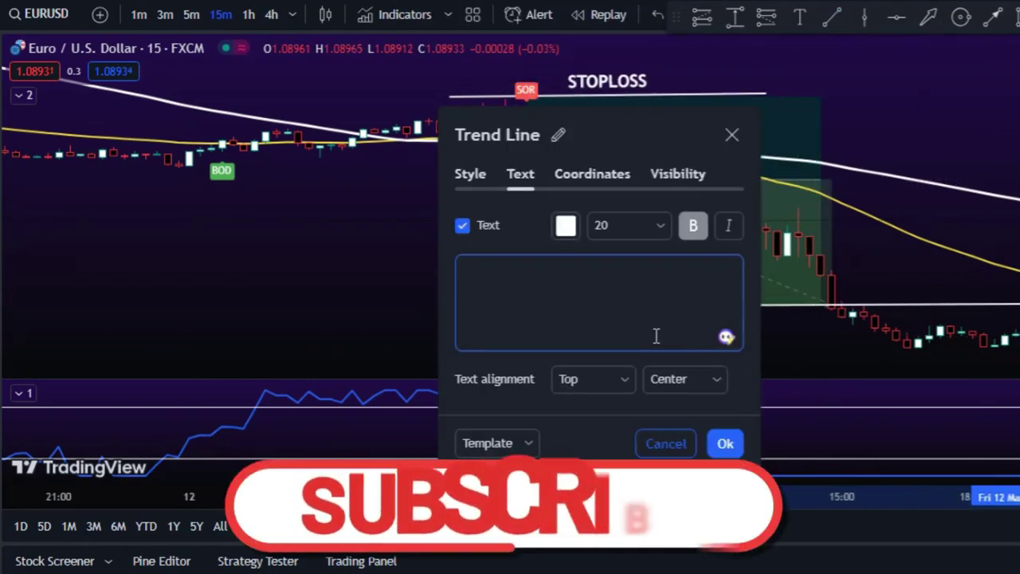
pyautogui.write('TP:  R/R 1:1.5')
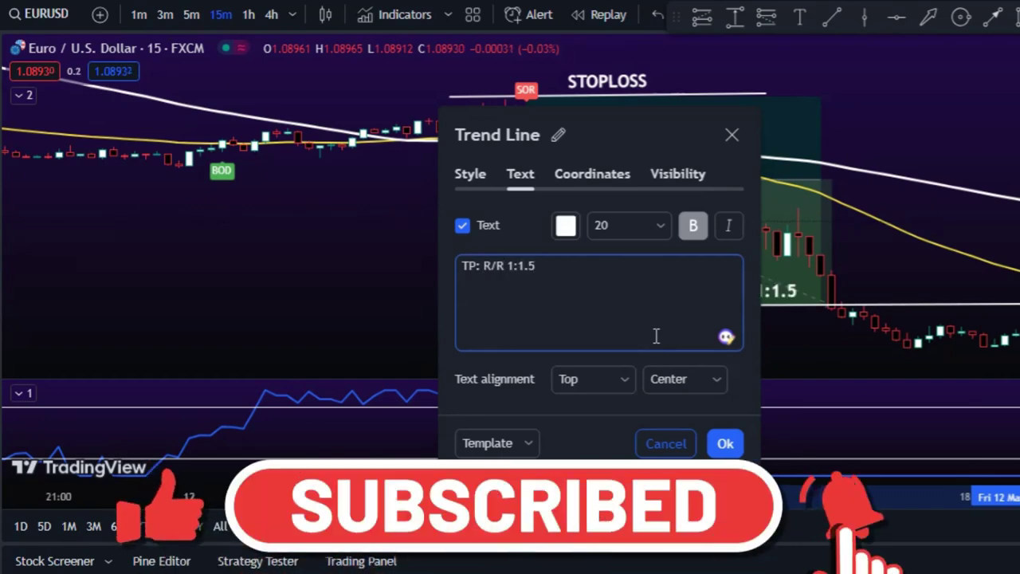
pyautogui.click(725, 444)
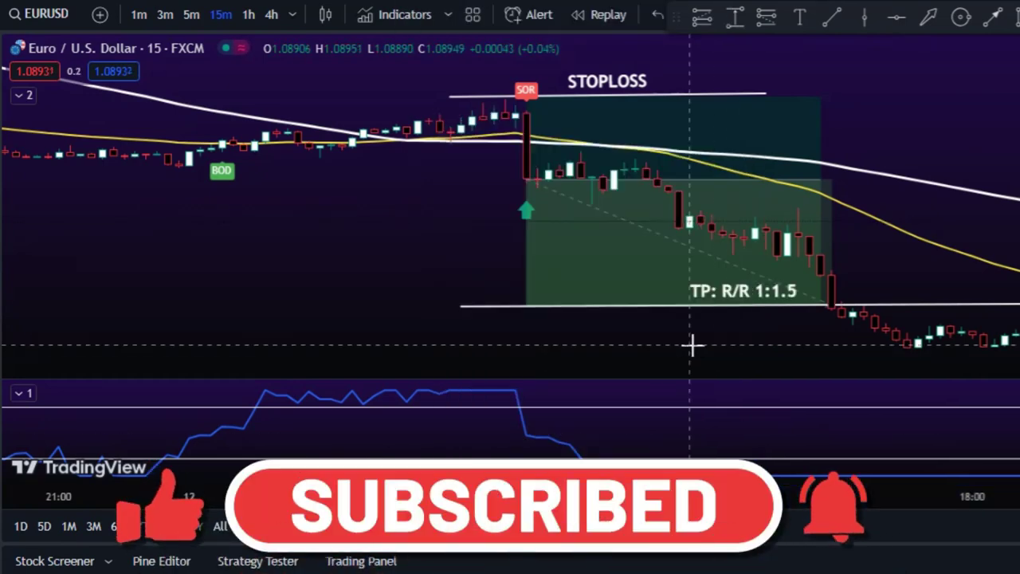